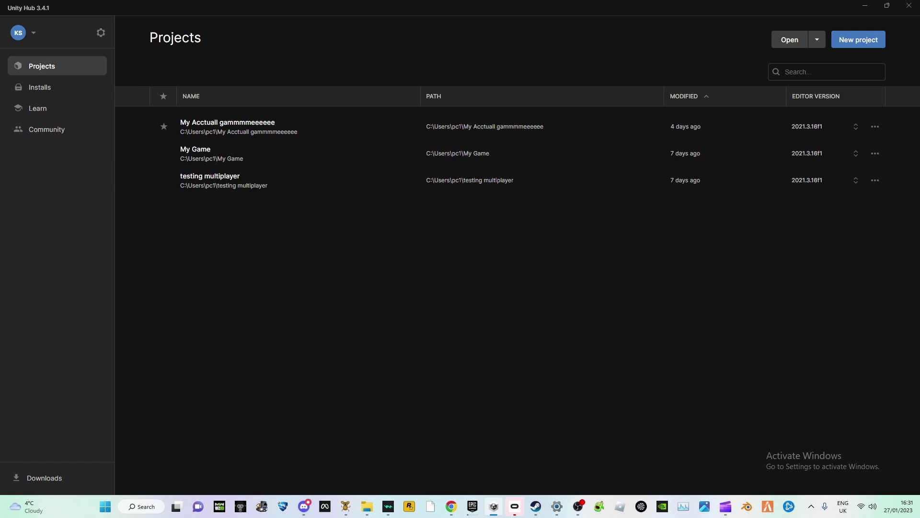
Review the installed Unity editor and the editor releases available to install.
click(39, 87)
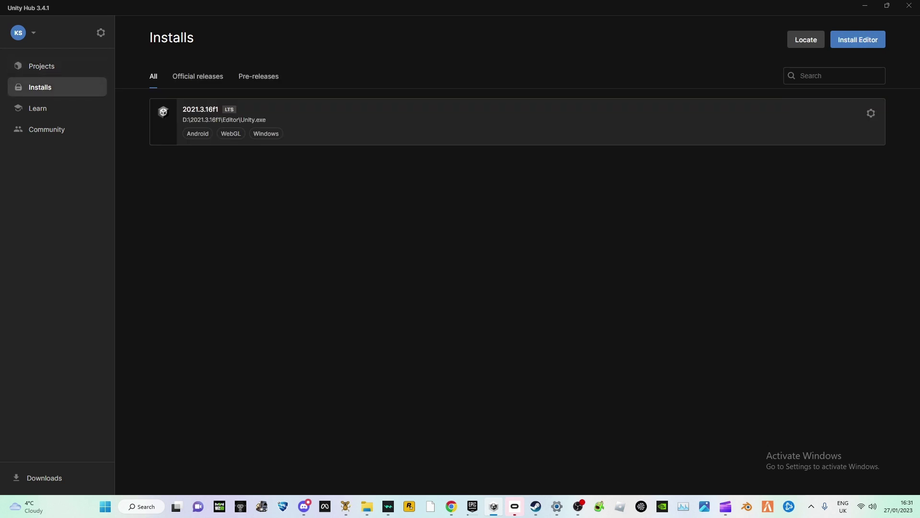
click(858, 40)
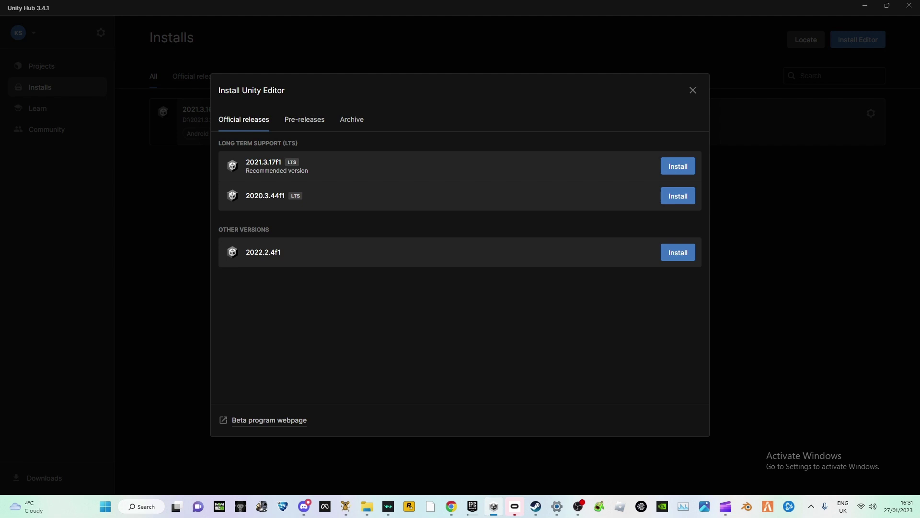
click(693, 90)
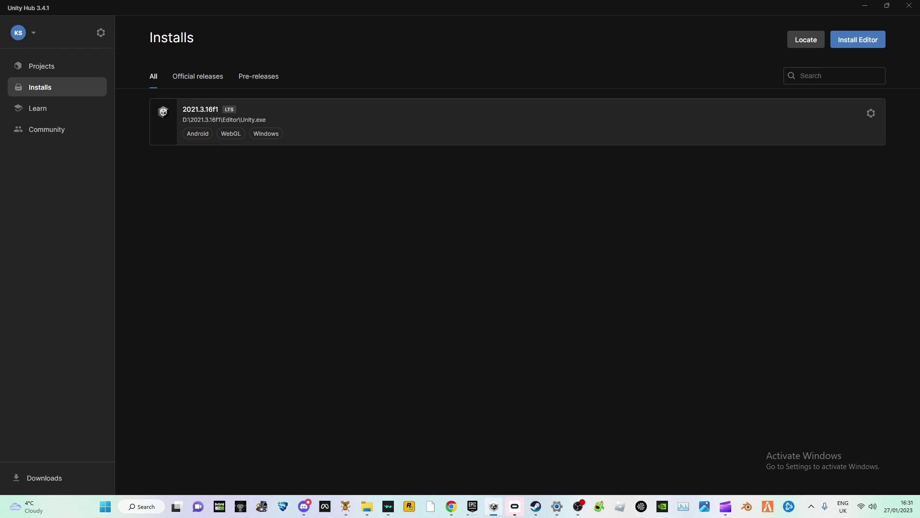
click(42, 66)
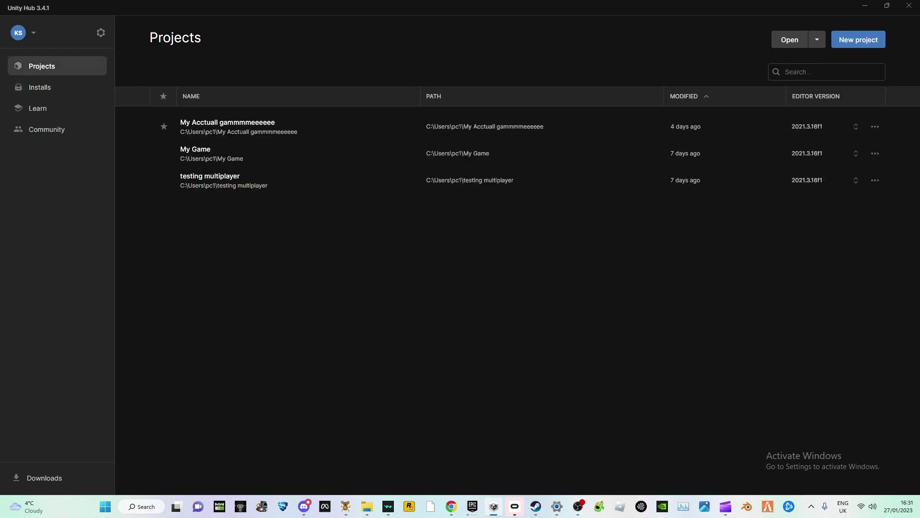
Create a new project named TUT123 with the 3D Core template on editor version 2021.3.16f1.
click(859, 40)
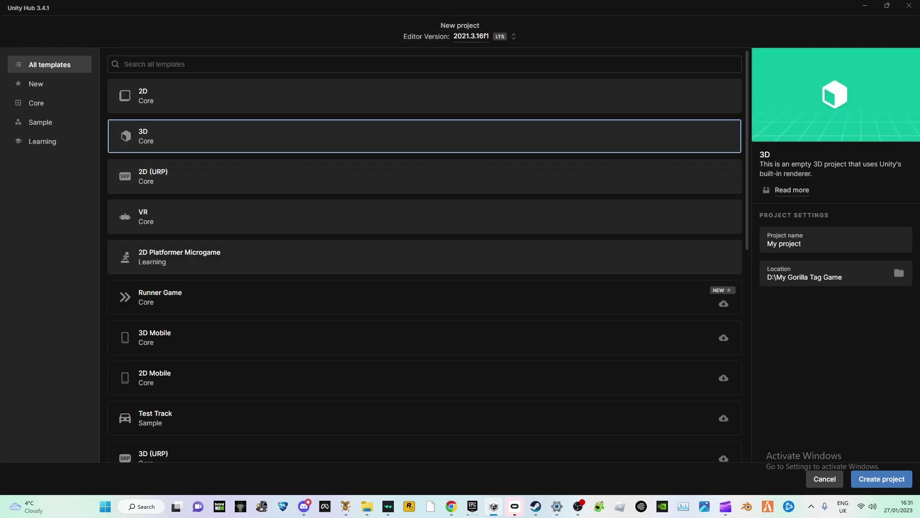
click(807, 243)
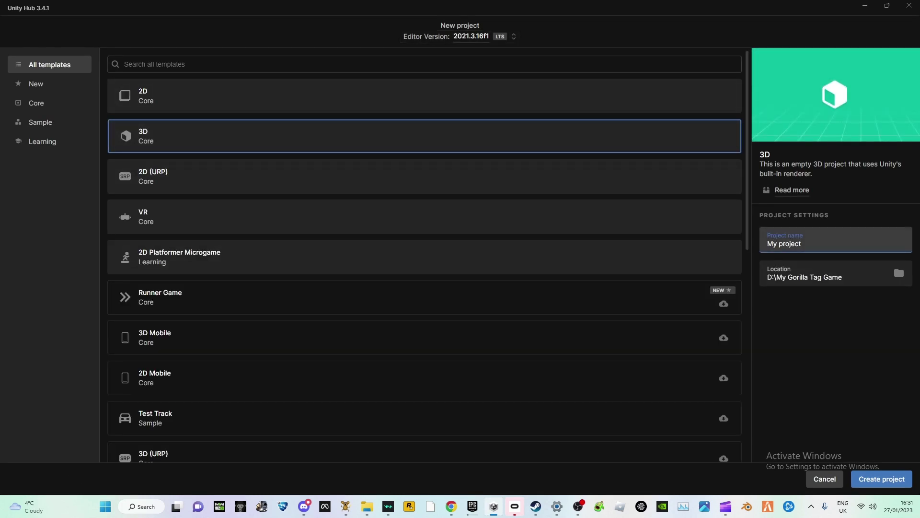
key(BackSpace)
key(BackSpace)
key(BackSpace)
key(BackSpace)
key(BackSpace)
key(BackSpace)
key(BackSpace)
key(BackSpace)
key(BackSpace)
key(BackSpace)
text(T)
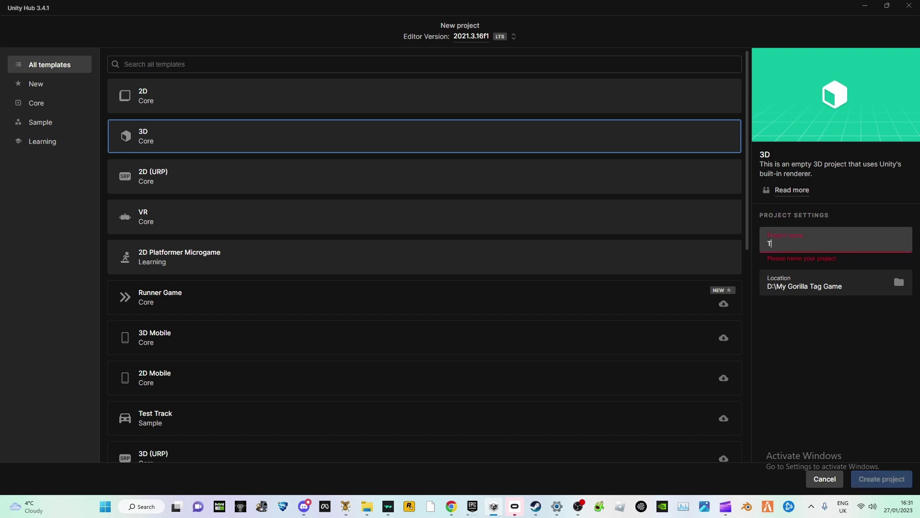
text(UT123)
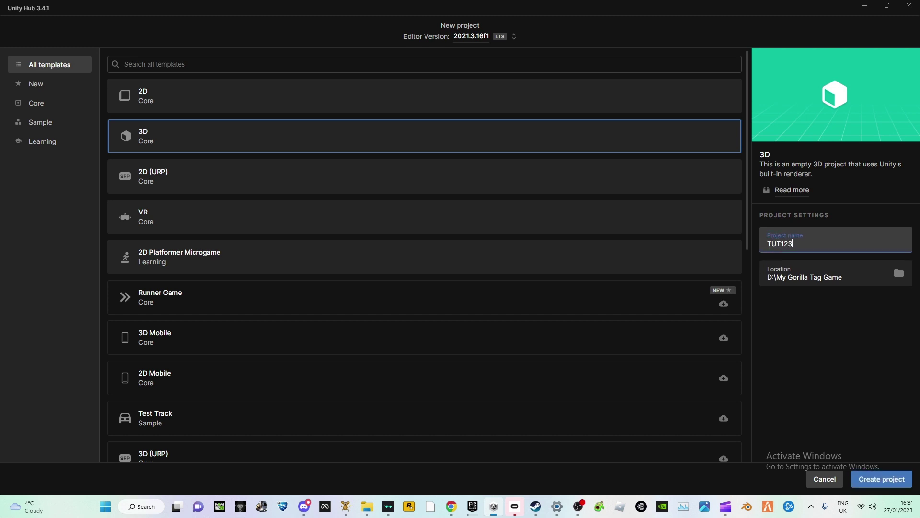
key(Return)
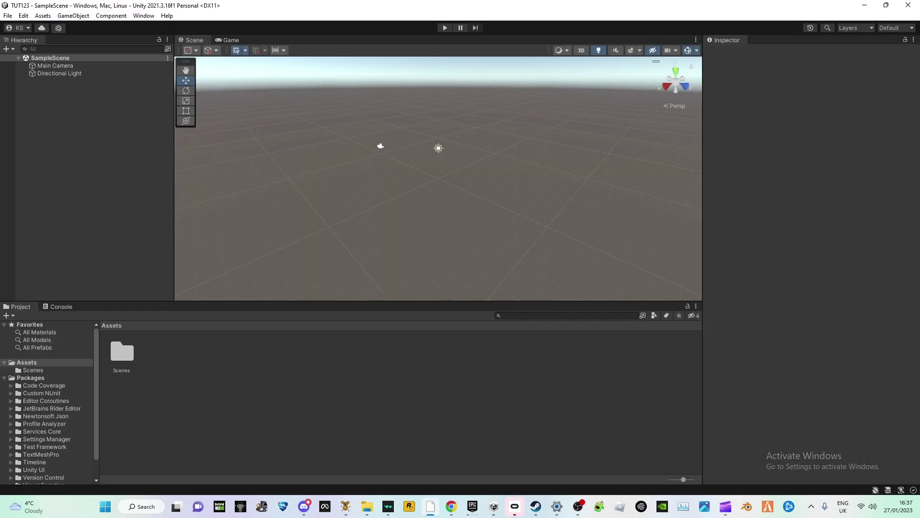
Install XR Plugin Management in the project settings and enable the OpenXR provider for desktop.
click(23, 16)
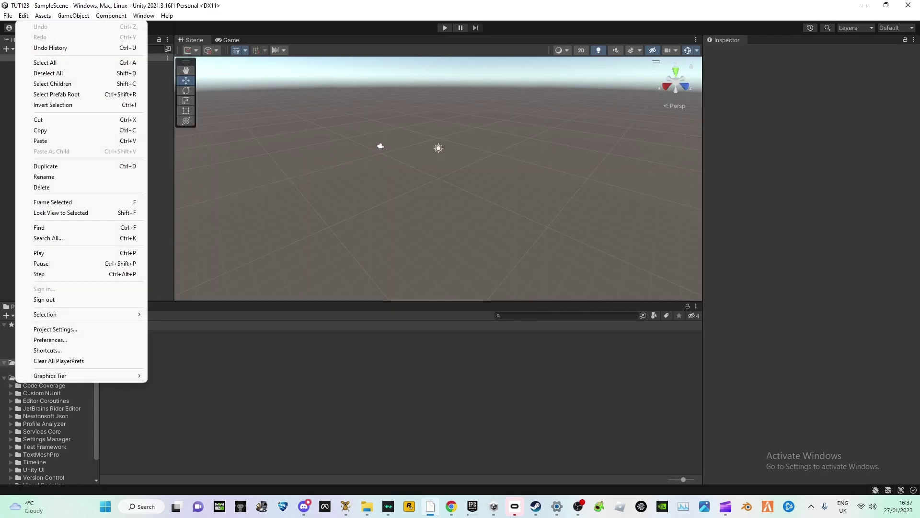
click(119, 329)
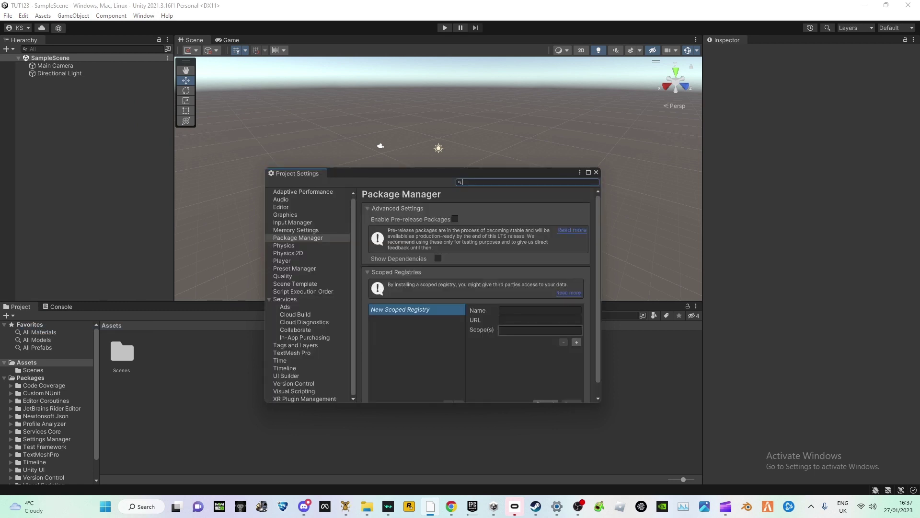
click(305, 398)
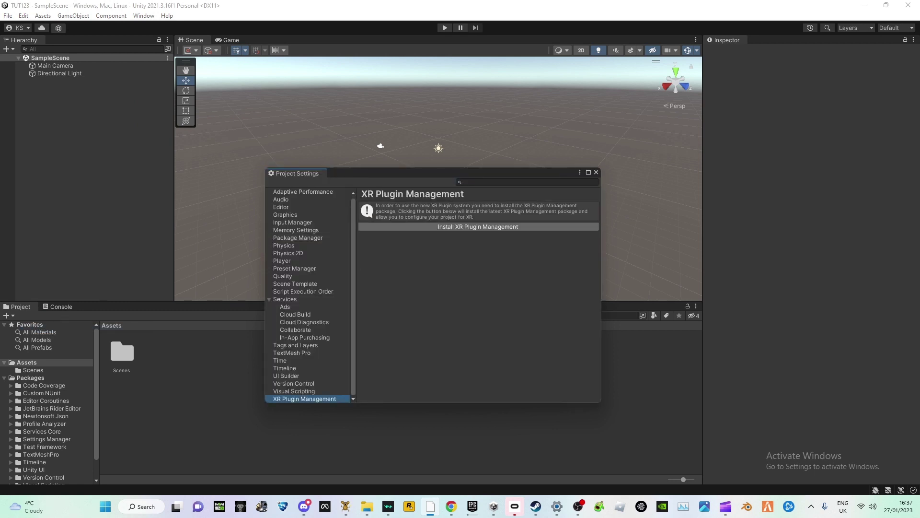
click(479, 227)
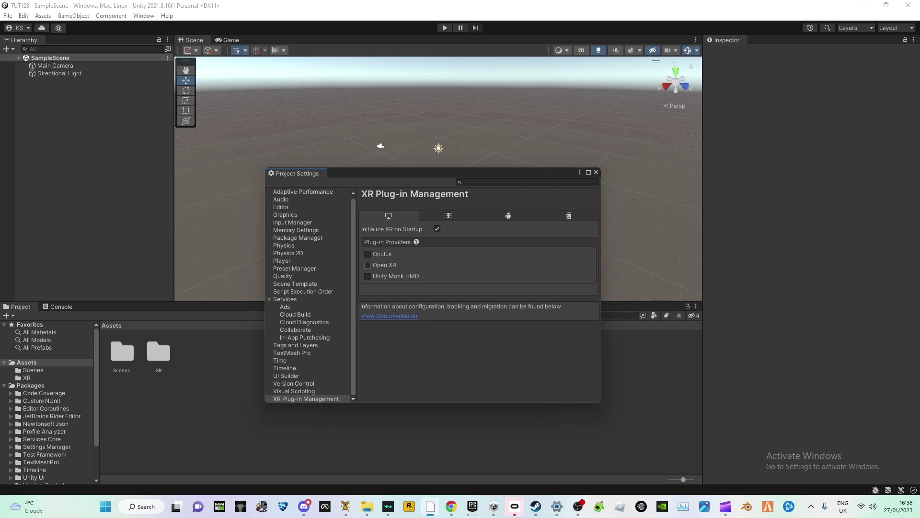
click(368, 265)
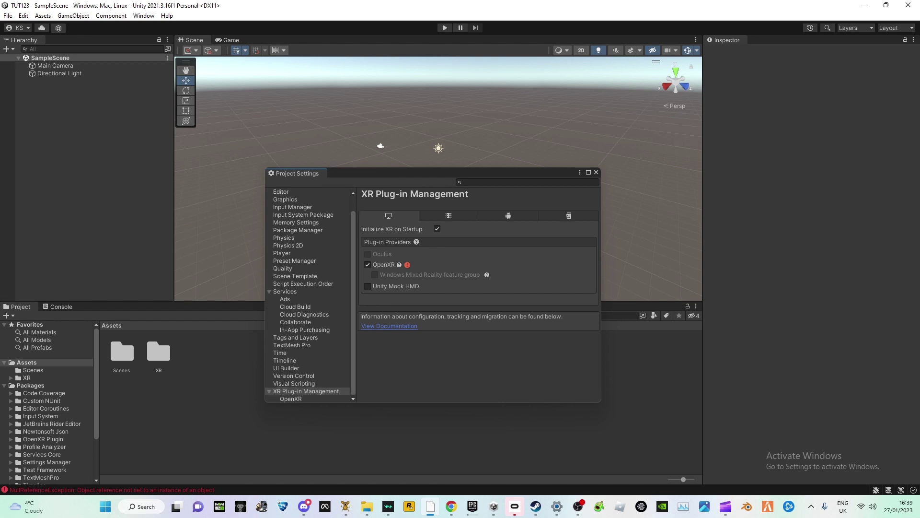
Set the desktop OpenXR render mode to Multi-pass and add the Valve Index and Oculus Touch controller profiles.
click(291, 399)
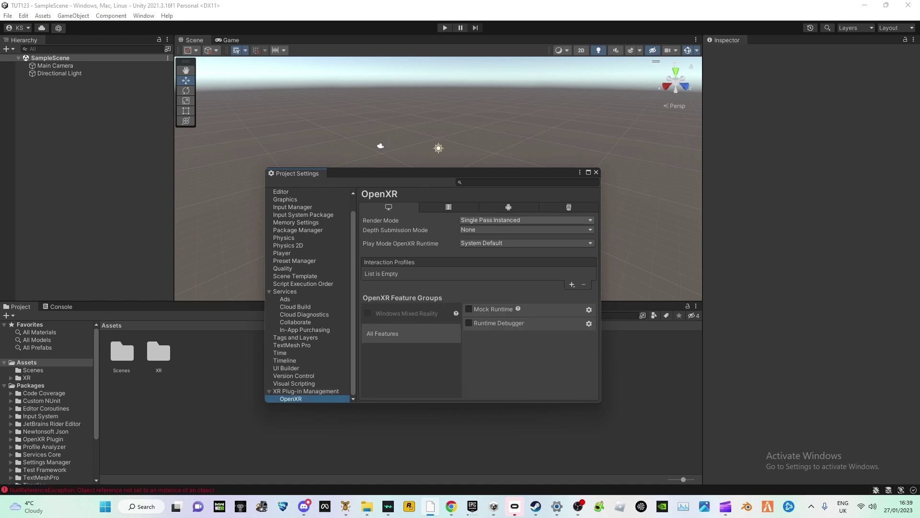
click(527, 220)
click(499, 231)
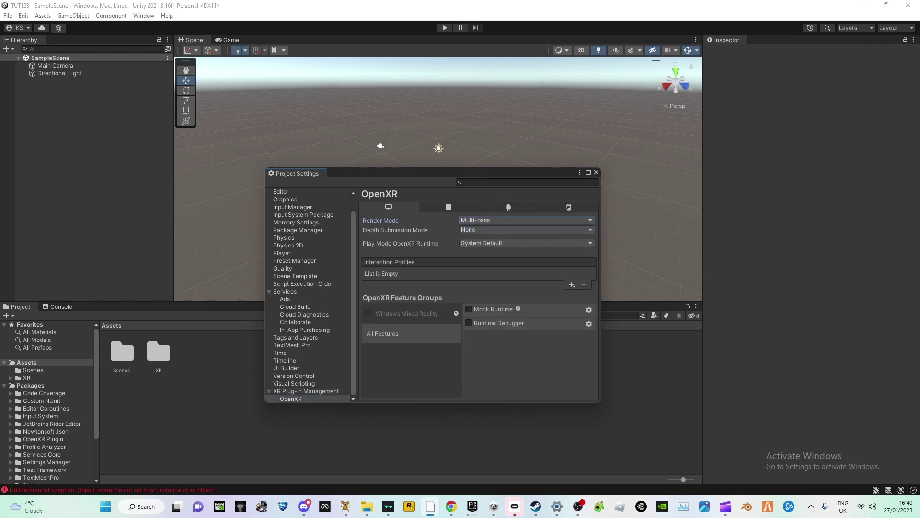
click(572, 285)
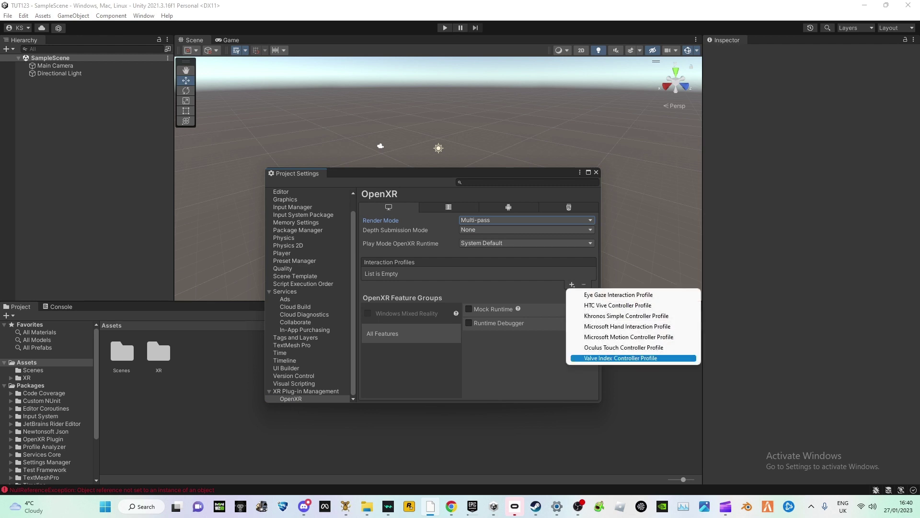
click(620, 358)
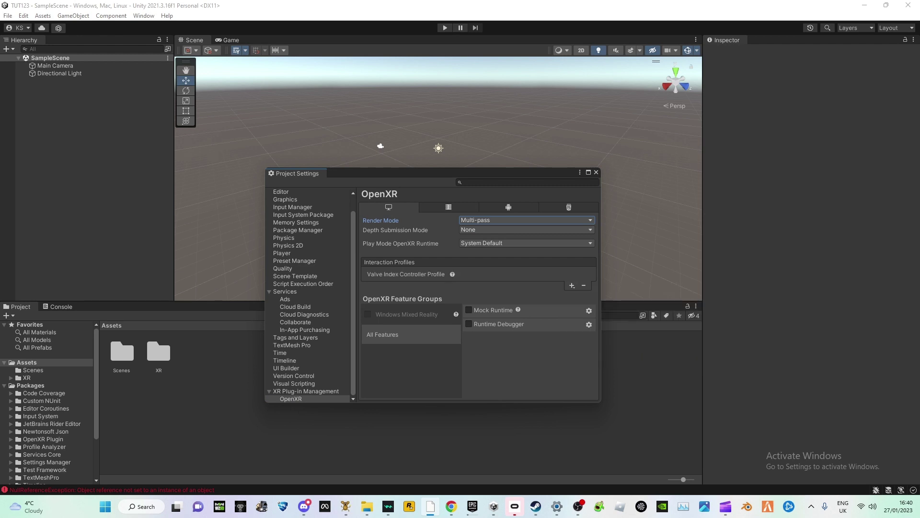
click(571, 285)
click(618, 349)
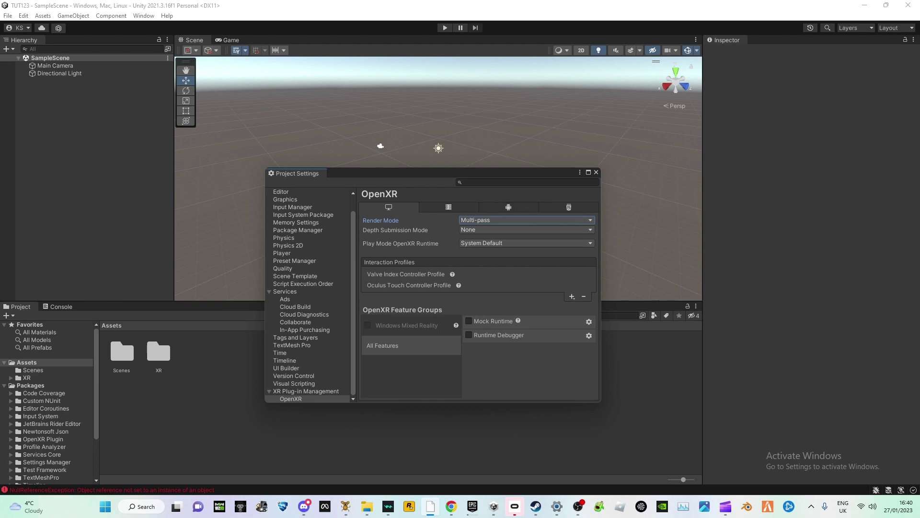
Set the Android OpenXR render mode to Multi-pass and add the Oculus Touch Controller Profile.
click(508, 207)
click(526, 220)
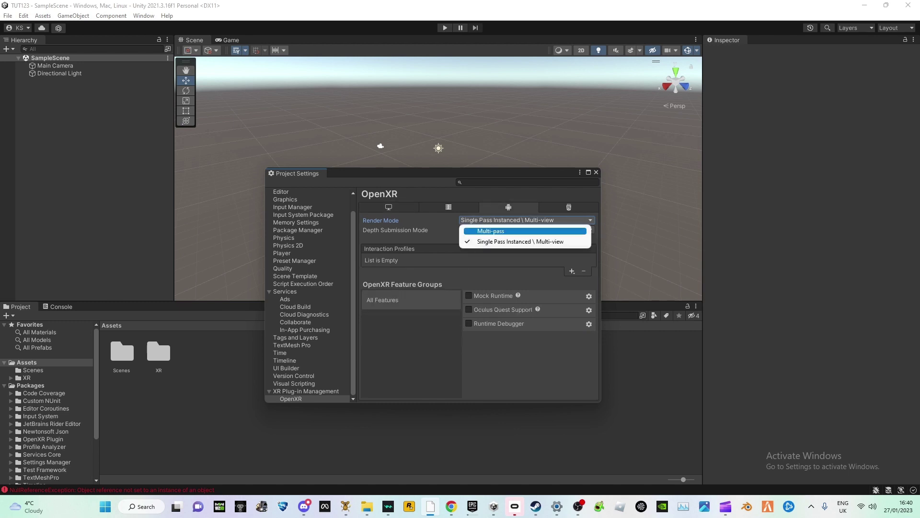
click(499, 230)
click(572, 271)
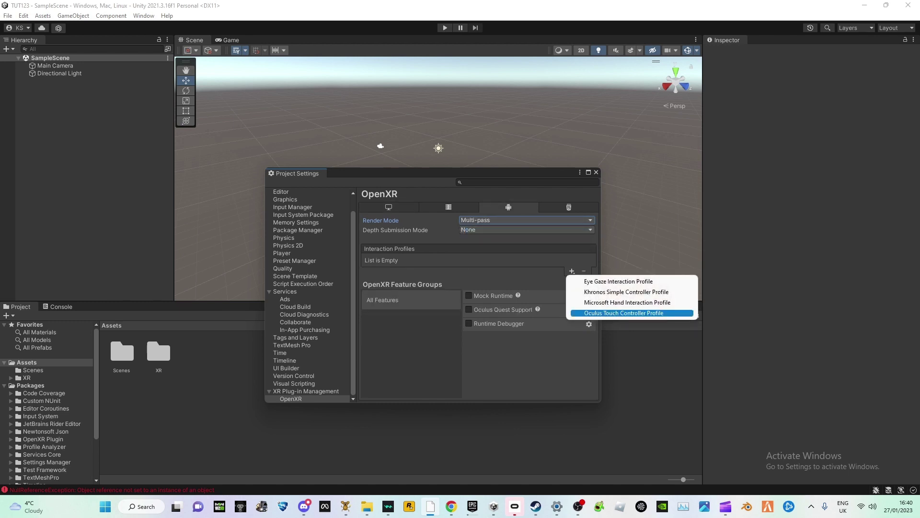
click(624, 312)
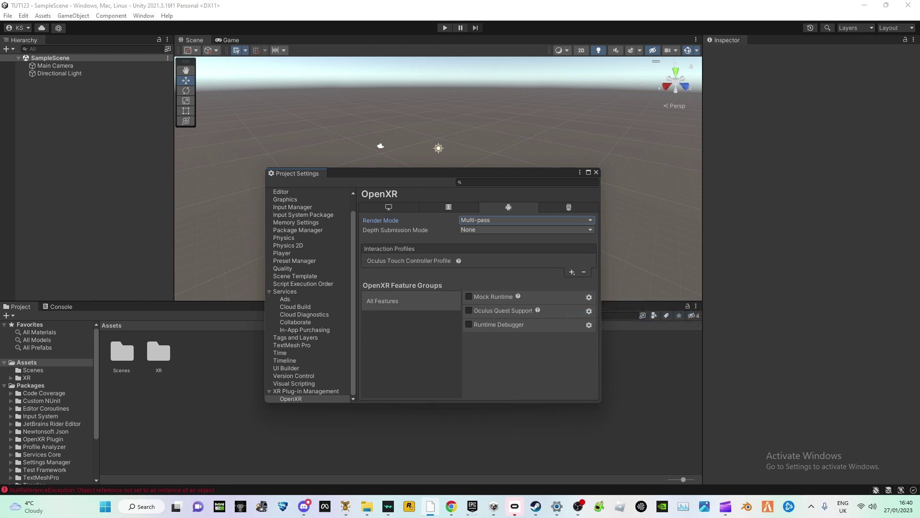
Enable the Oculus plug-in provider for Android and set the desktop Oculus stereo rendering mode to Multi Pass.
click(306, 392)
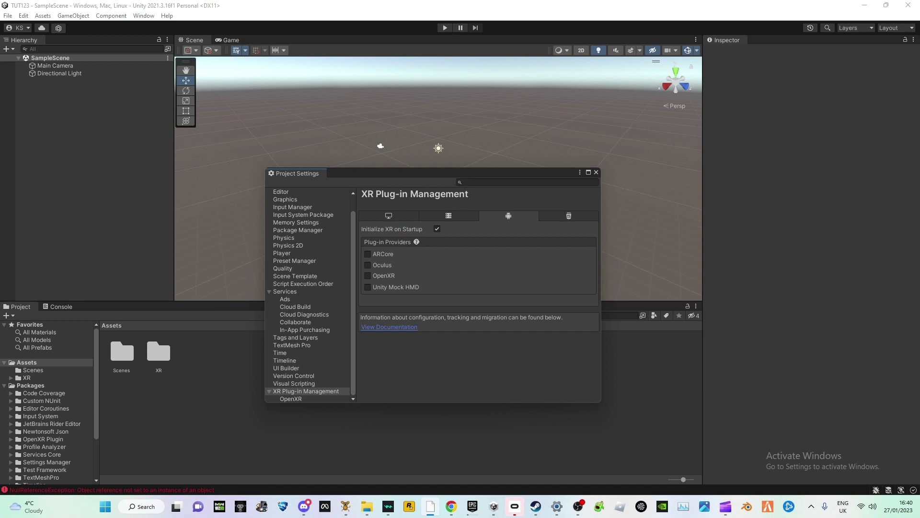
click(367, 265)
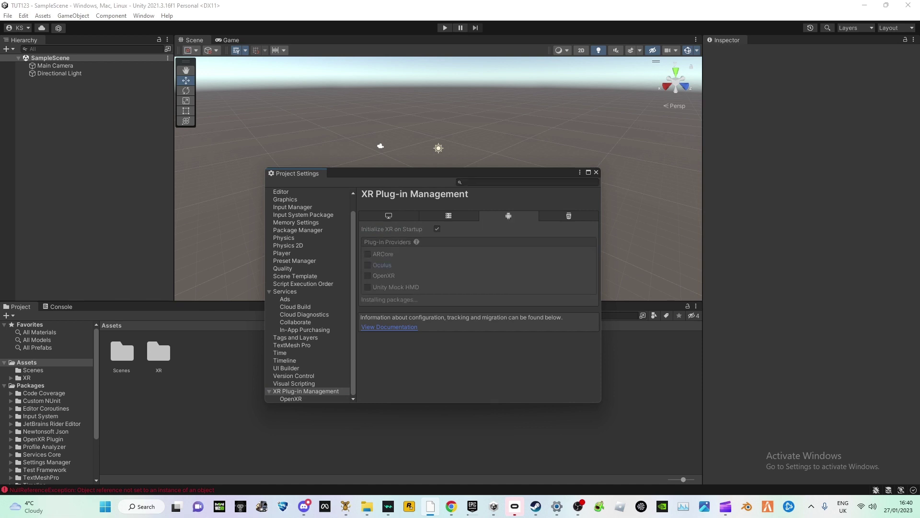
click(289, 399)
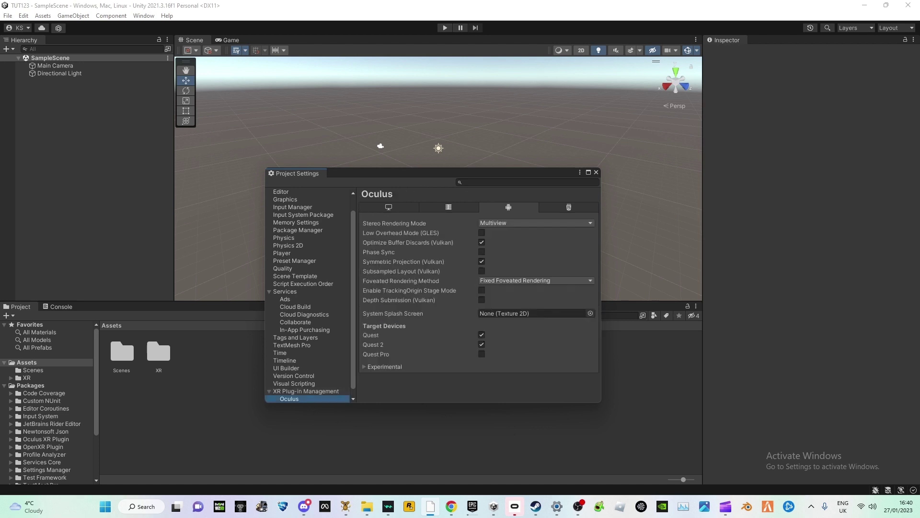
click(388, 207)
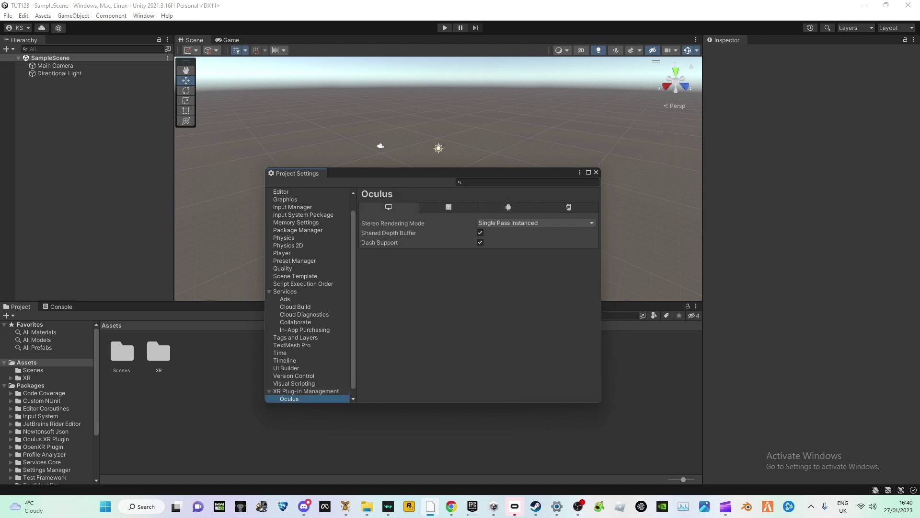
click(536, 223)
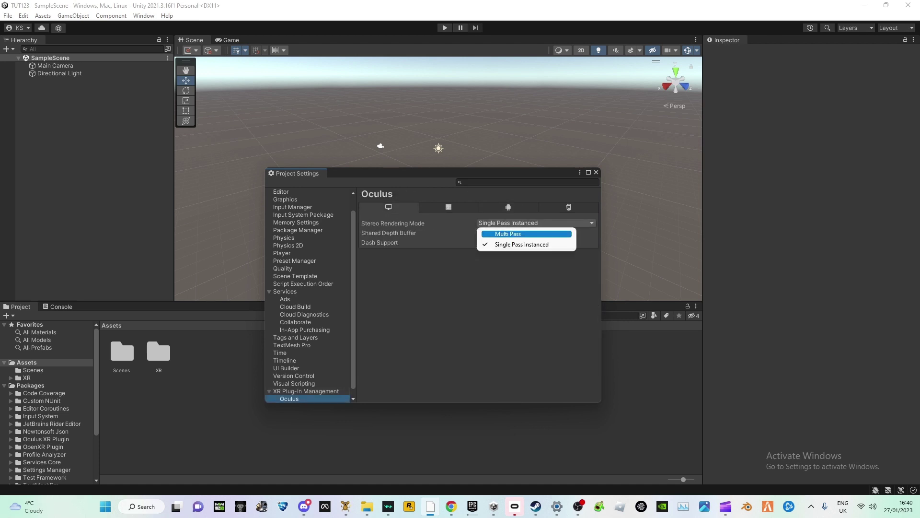
click(508, 234)
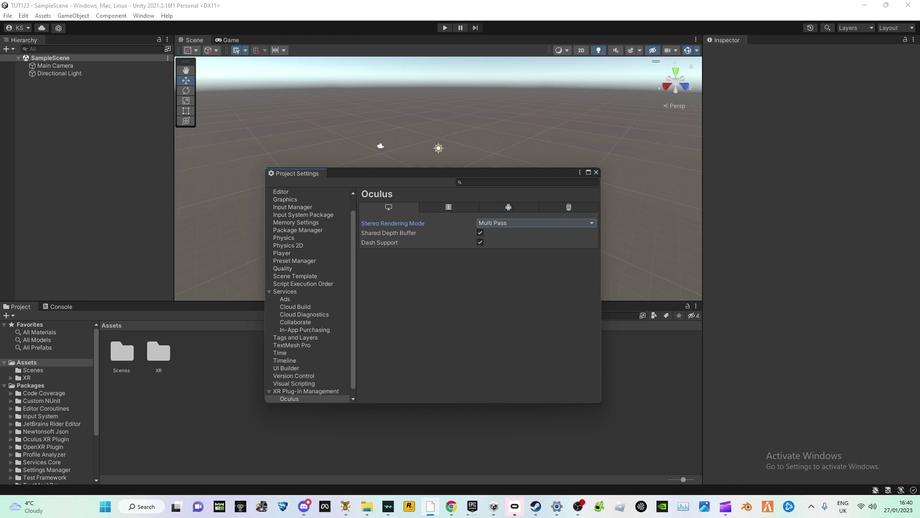
click(536, 223)
click(508, 233)
Set the Android Oculus stereo rendering mode to Multi Pass, enable Low Overhead Mode (GLES), and close the project settings.
click(508, 207)
click(535, 223)
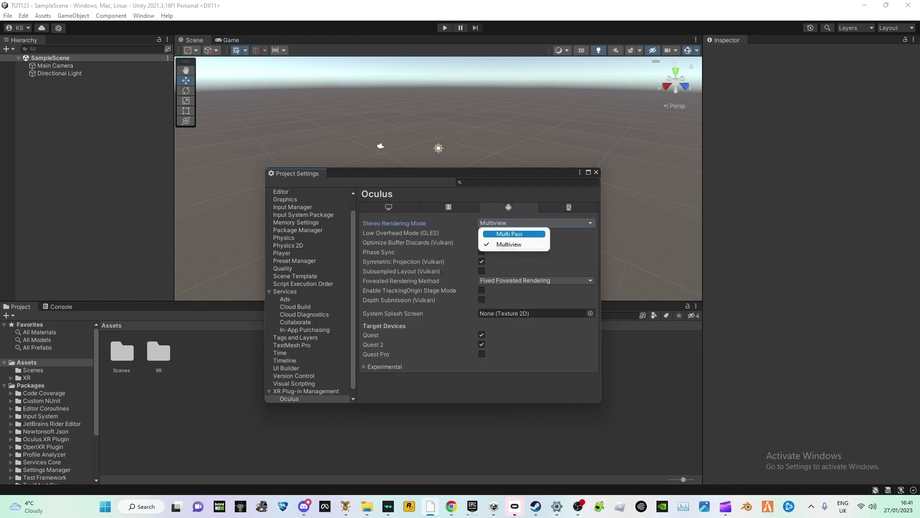
click(510, 233)
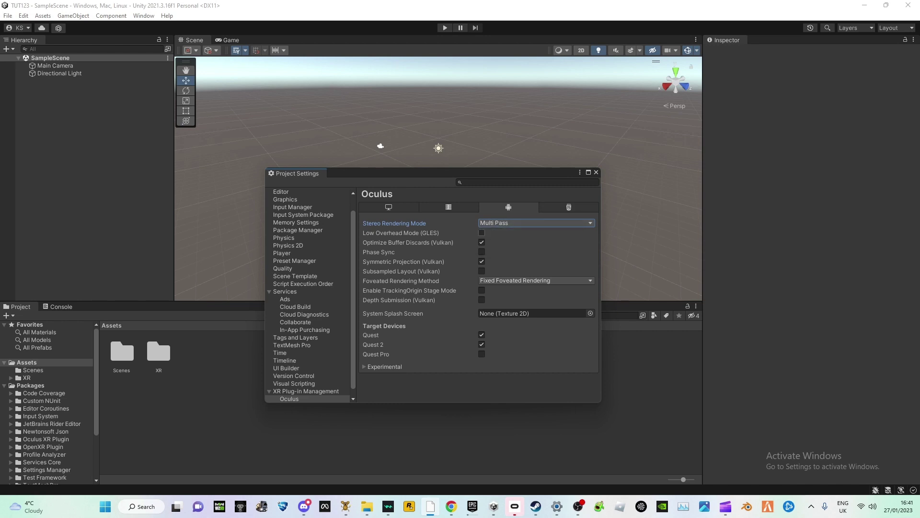
click(481, 233)
scroll(307, 335, down, 1)
click(596, 172)
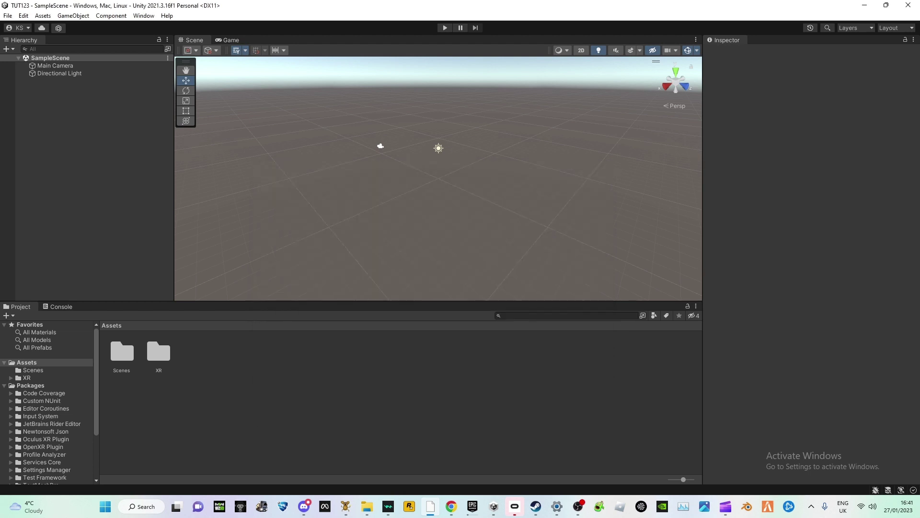
Install the XR Interaction Toolkit from the git URL com.unity.xr.interaction.toolkit and accept the XR InteractionLayerMask update.
click(144, 16)
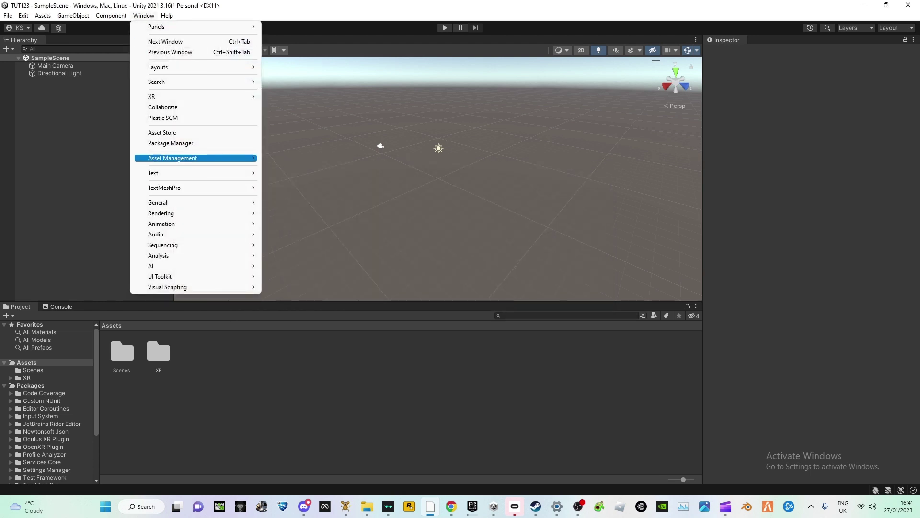
click(171, 143)
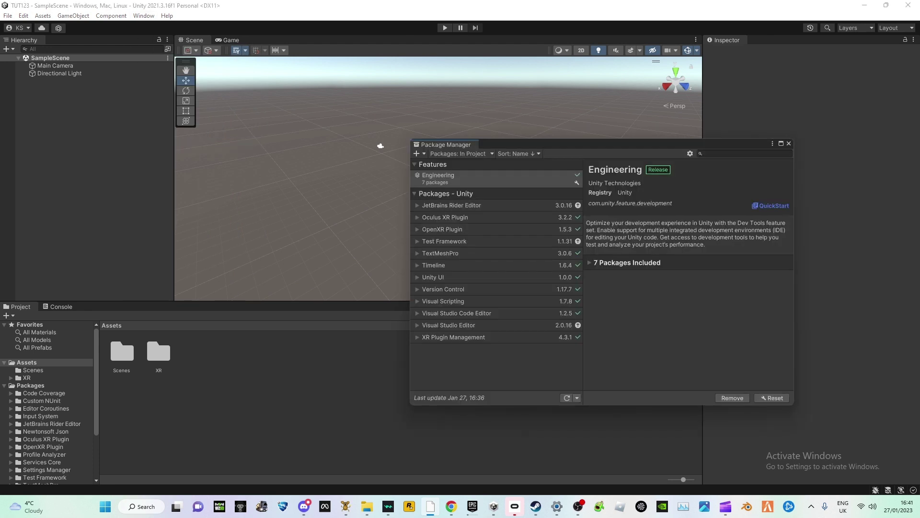
click(418, 153)
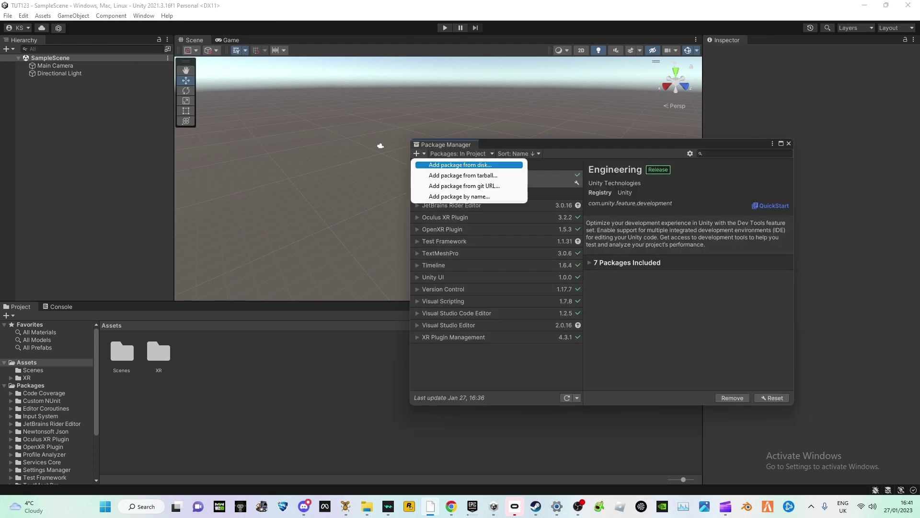
click(464, 186)
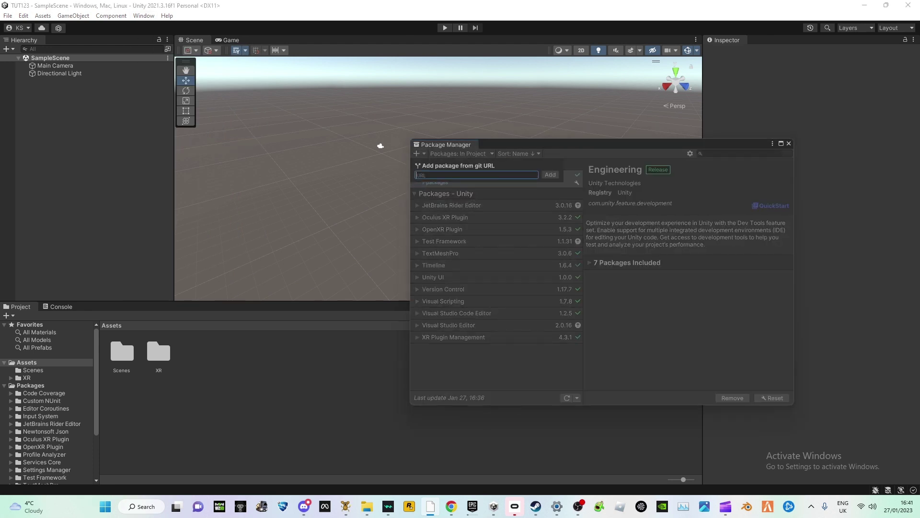
text(com.unity.xr)
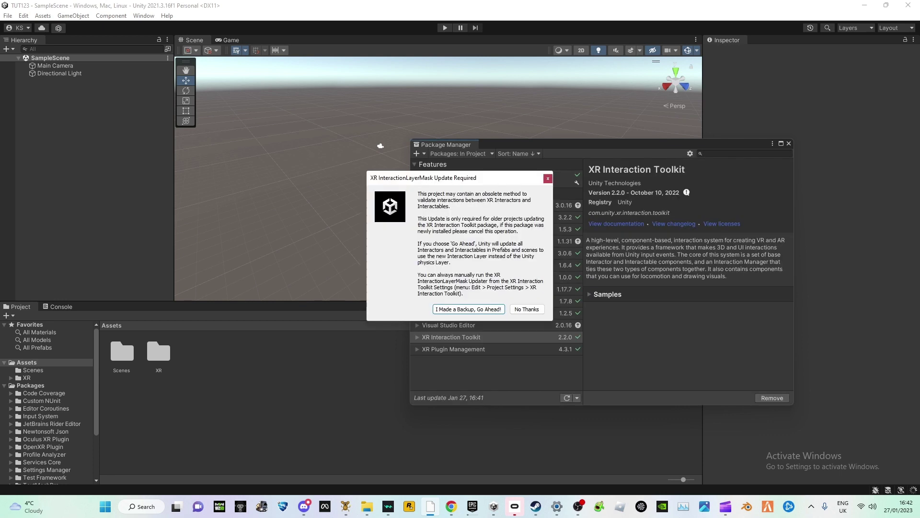
key(Return)
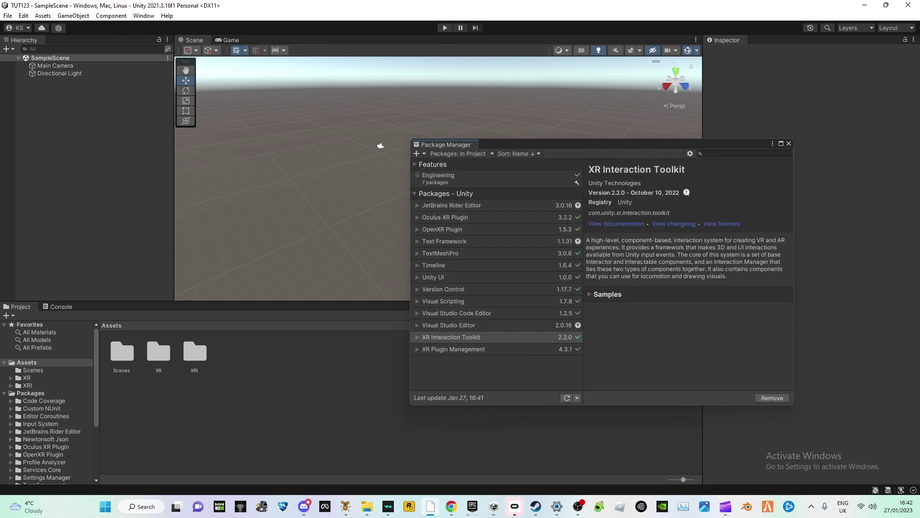
Import the Starter Assets sample of the XR Interaction Toolkit and close the Package Manager.
click(590, 295)
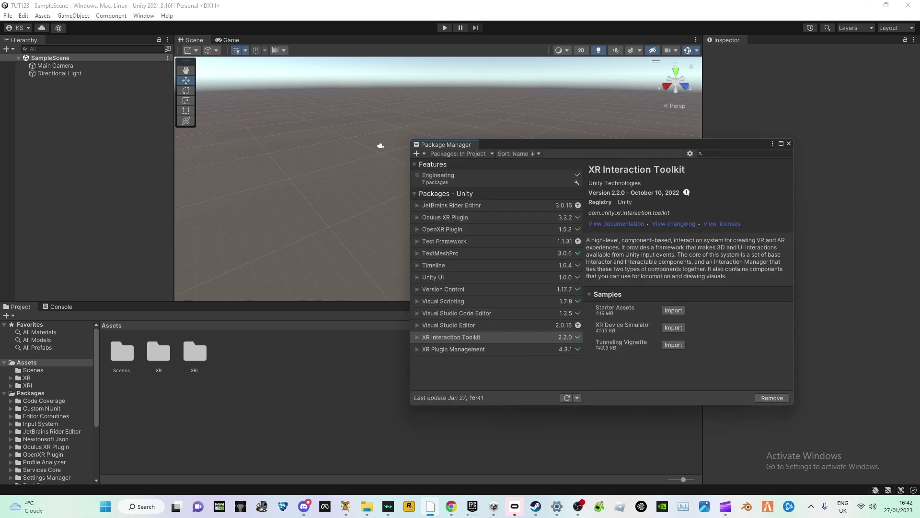
click(673, 310)
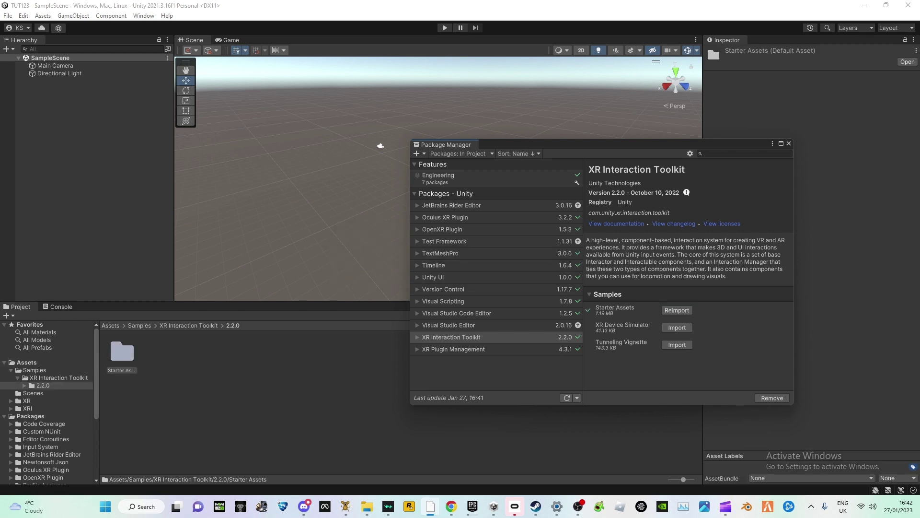
click(789, 144)
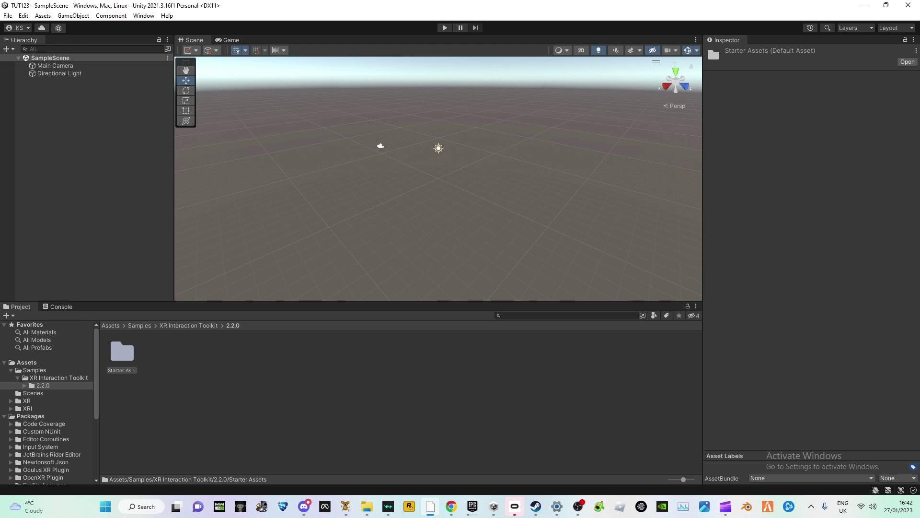
In the imported Starter Assets folder, add the XRI Default Continuous Move preset to the ActionBasedContinuousMoveProvider default.
click(117, 327)
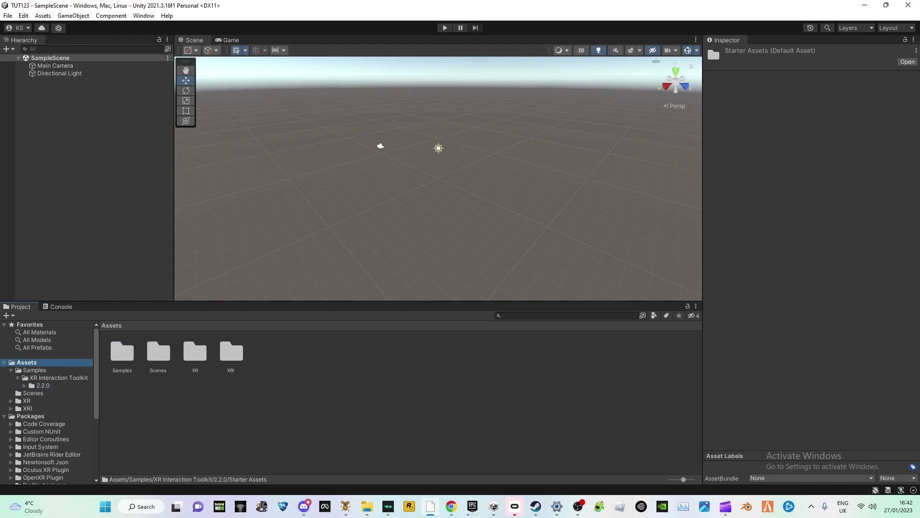
double_click(122, 353)
double_click(122, 352)
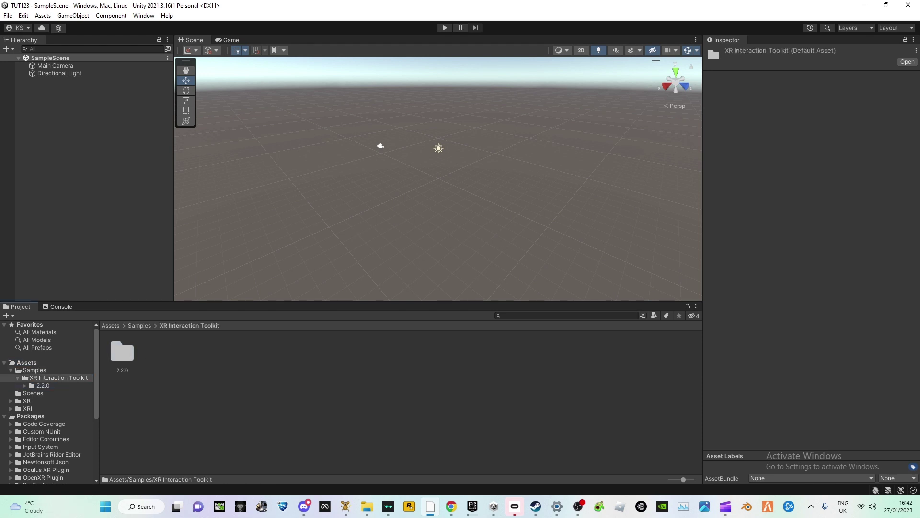
key(Down)
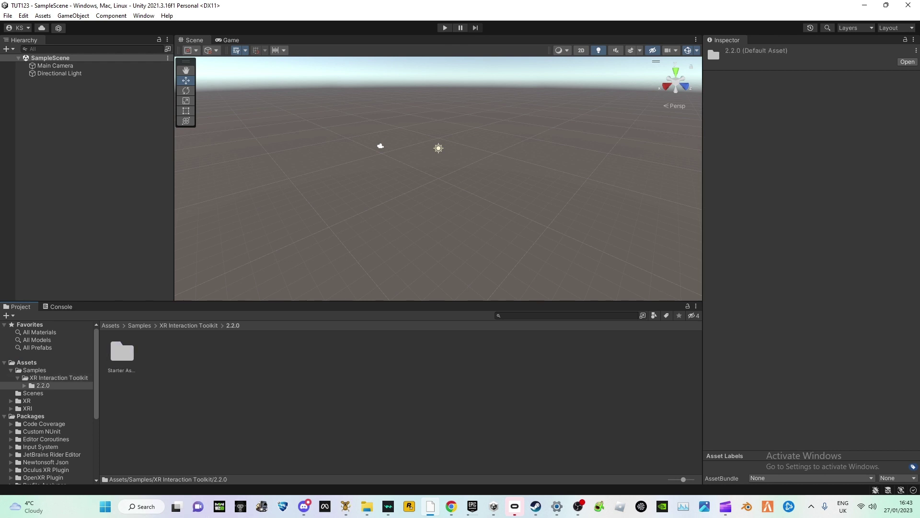
double_click(122, 353)
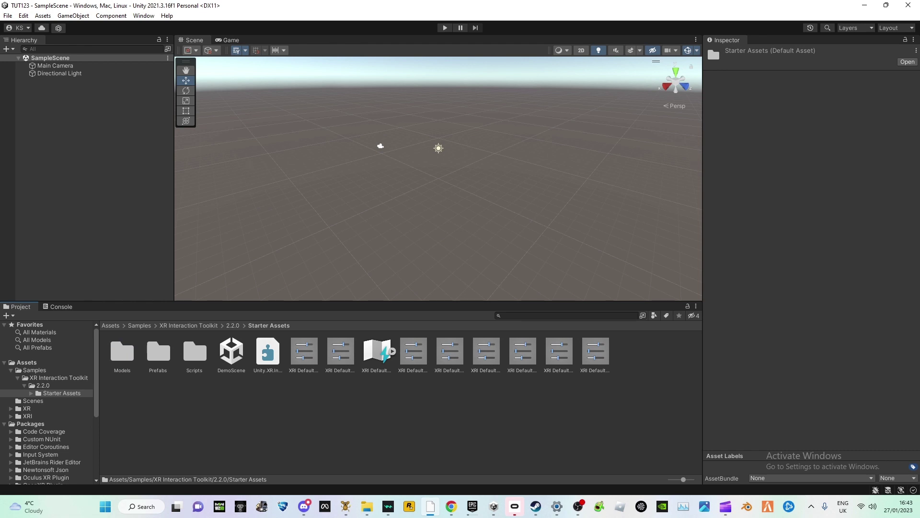
click(304, 352)
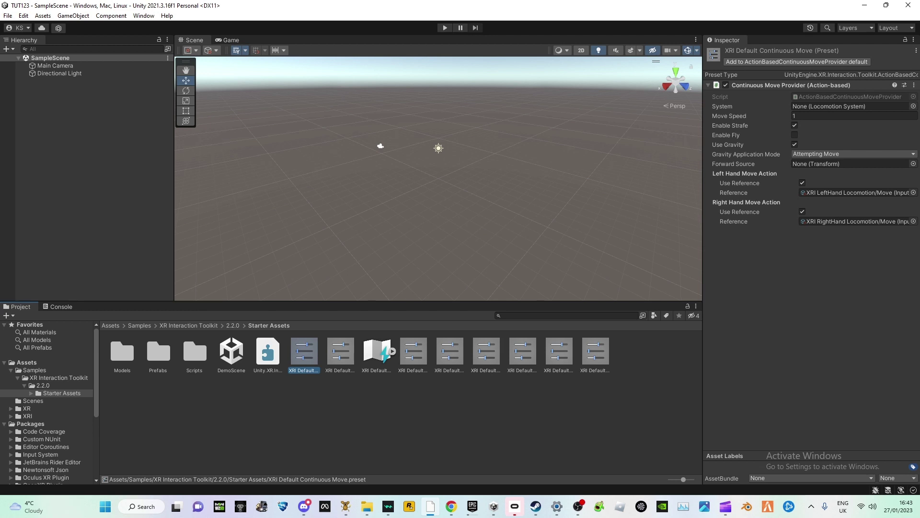
click(797, 62)
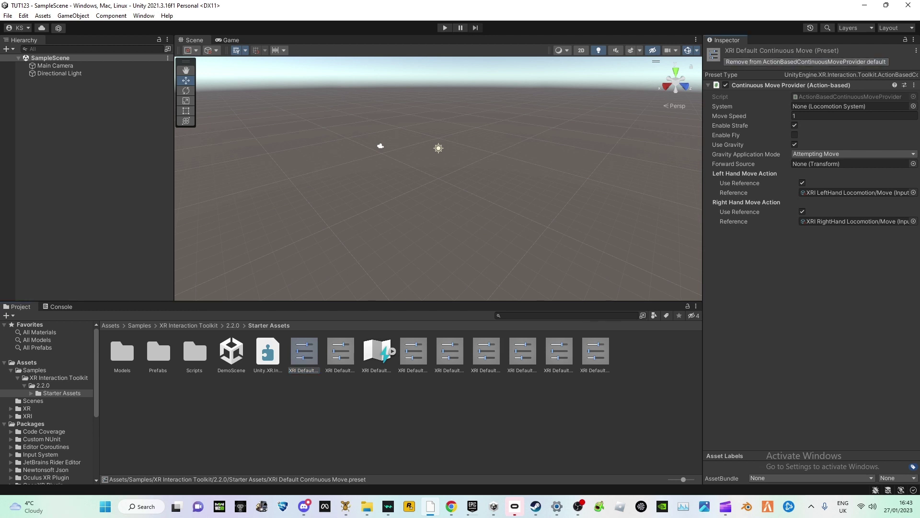
Add the XRI Default Continuous Turn and XRI Default Left Controller presets as defaults for their component types.
click(345, 412)
click(341, 352)
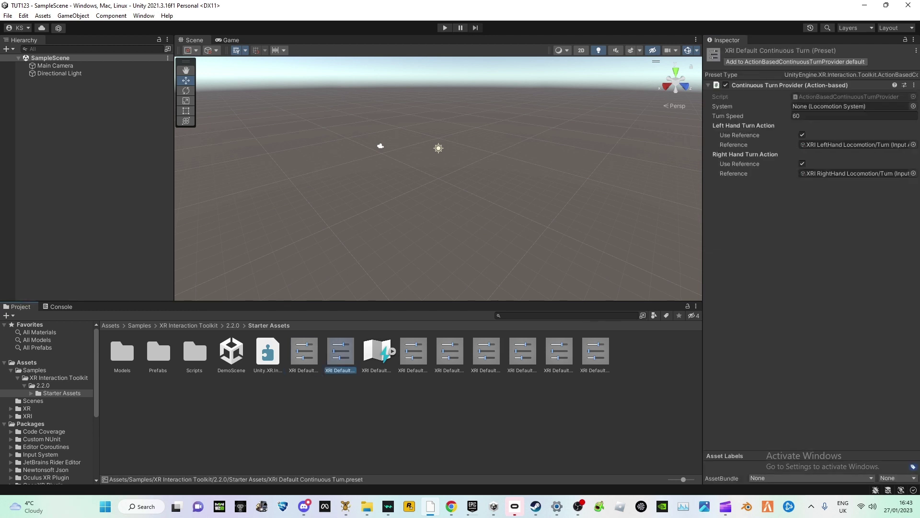
click(796, 62)
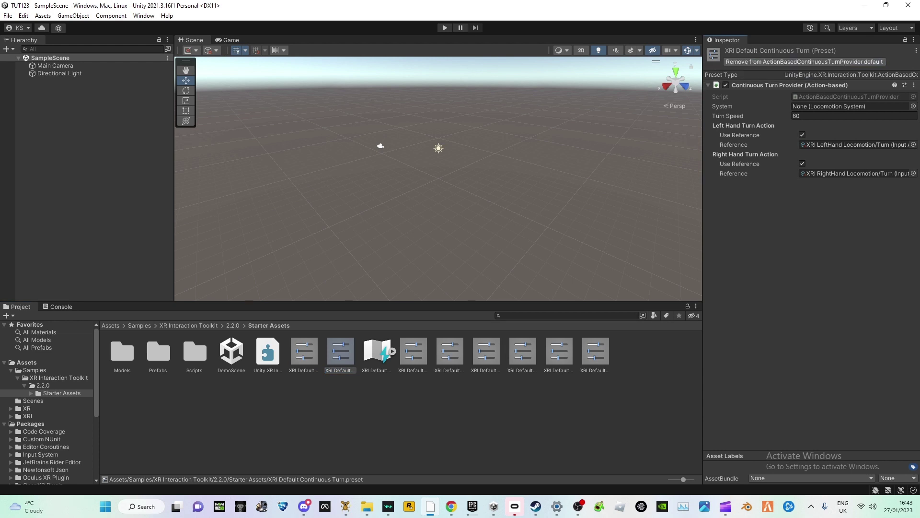
click(413, 353)
click(777, 62)
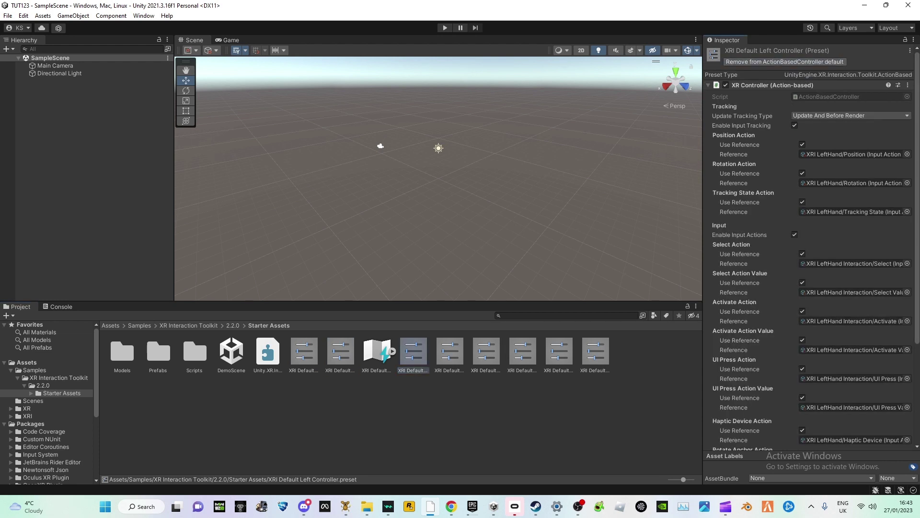
Add the XRI Default Left Grab Move and XRI Default Right Controller presets as defaults for their component types.
click(449, 353)
click(771, 62)
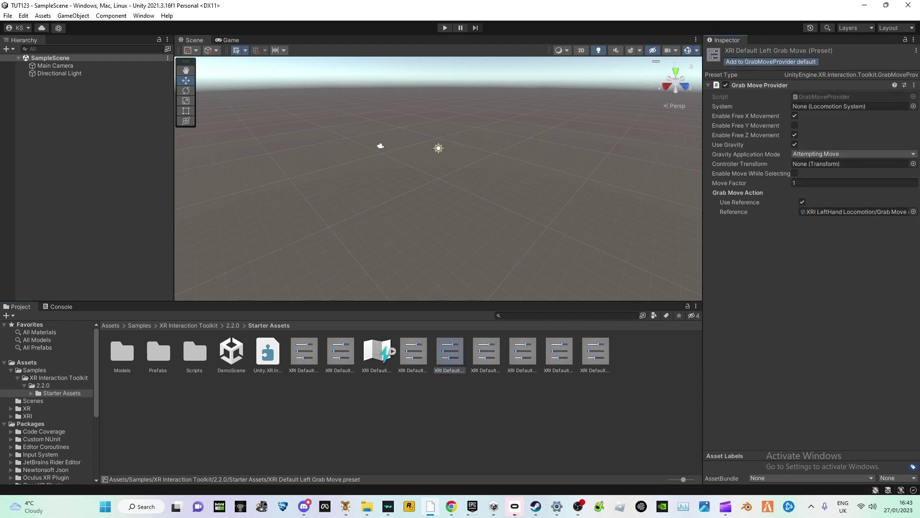
click(486, 353)
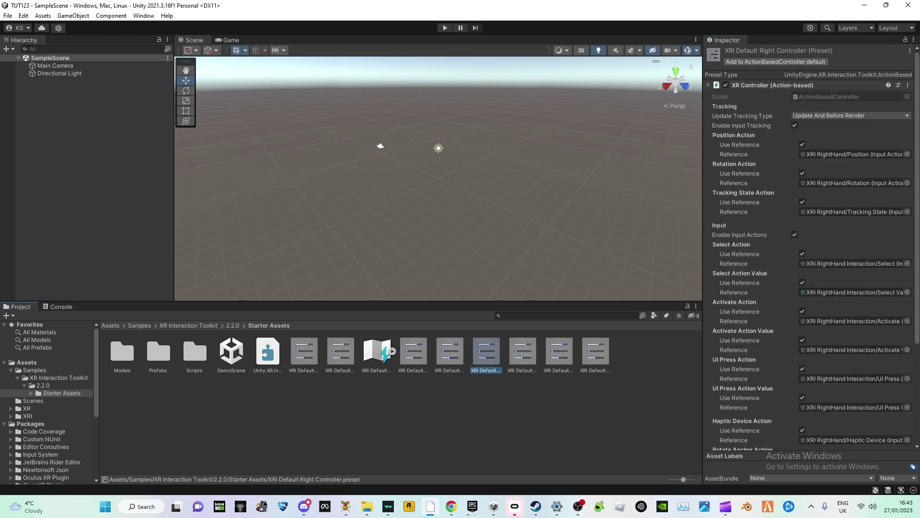
click(777, 62)
Add the XRI Default Right Grab Move preset to the GrabMoveProvider default.
shift+click(523, 352)
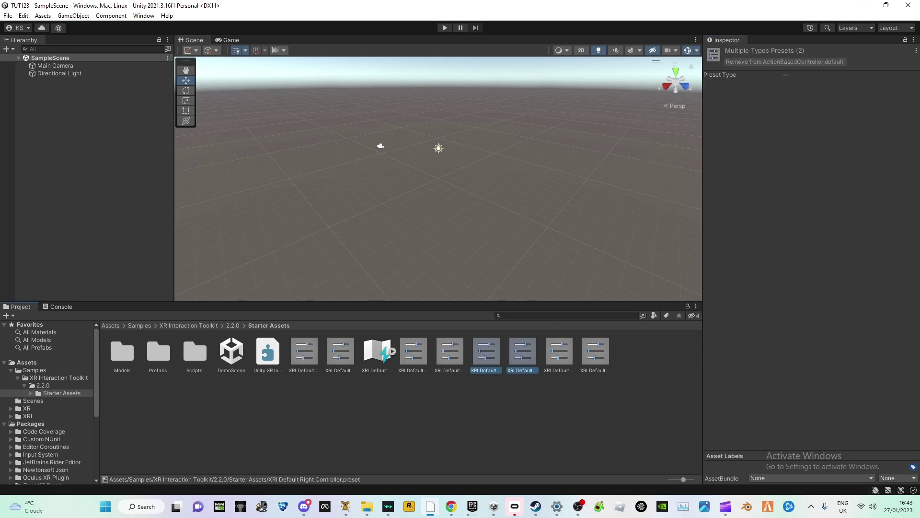
click(486, 352)
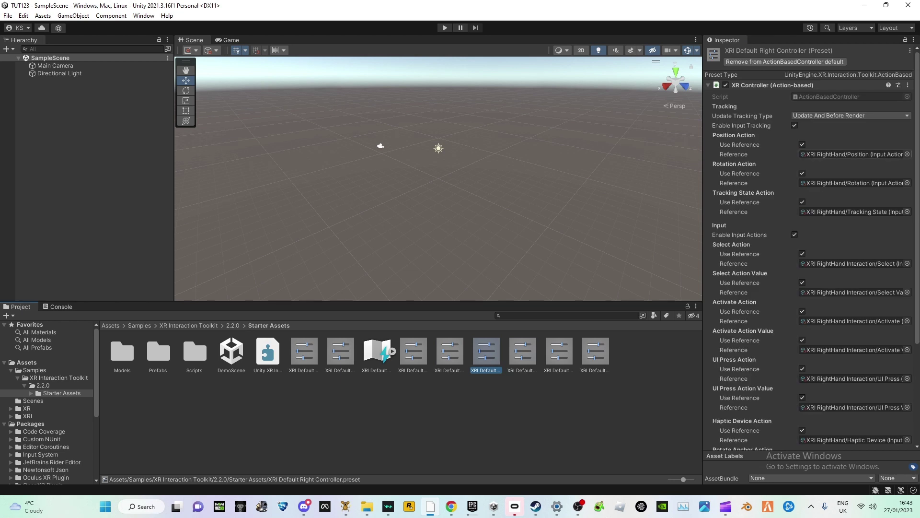
click(522, 352)
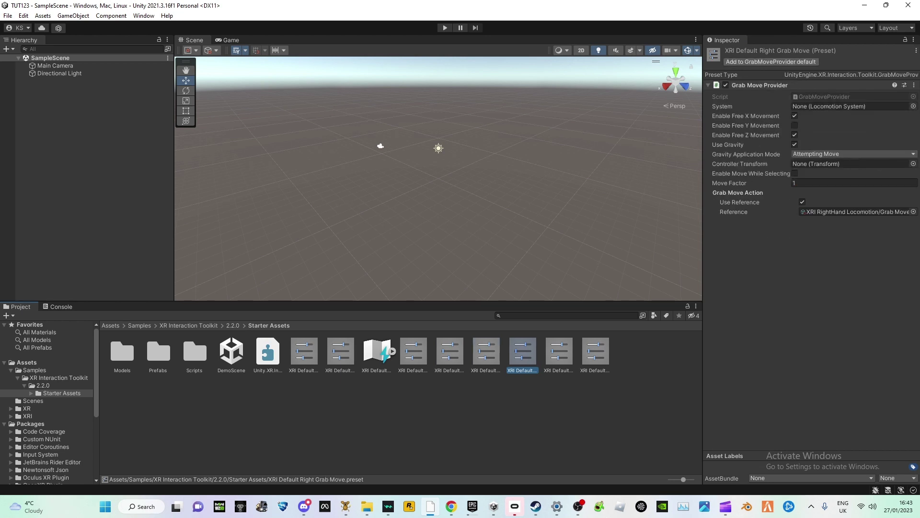
click(771, 62)
Add the XRI Default Snap Turn and XRI Default XR UI Input Module presets as defaults for their component types.
click(559, 353)
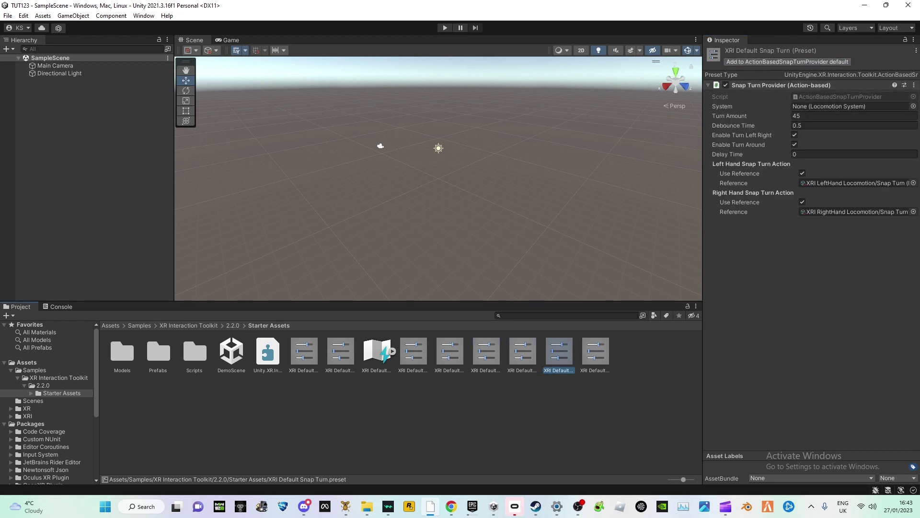
click(787, 61)
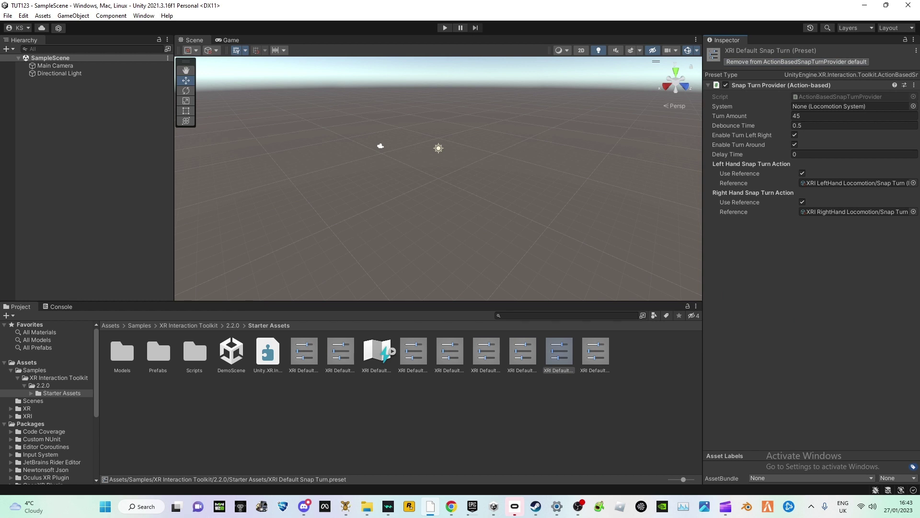
click(595, 352)
click(771, 62)
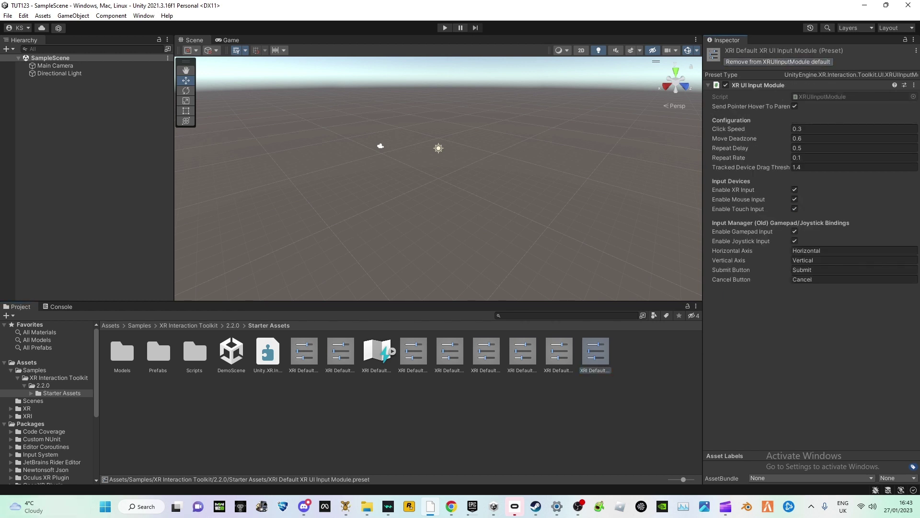
In the project's Preset Manager, set the ActionBasedController filters to "right" for the right controller and "left" for the left, then close the settings.
click(27, 362)
click(23, 16)
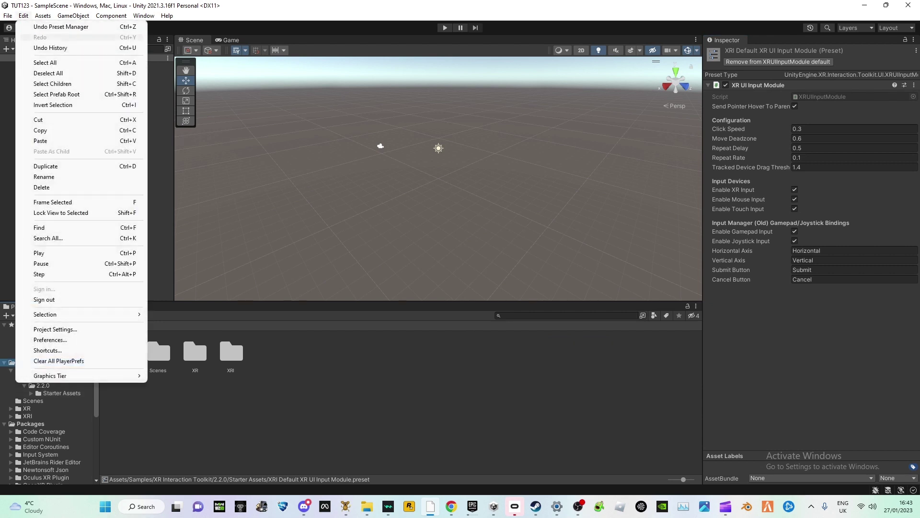
click(55, 330)
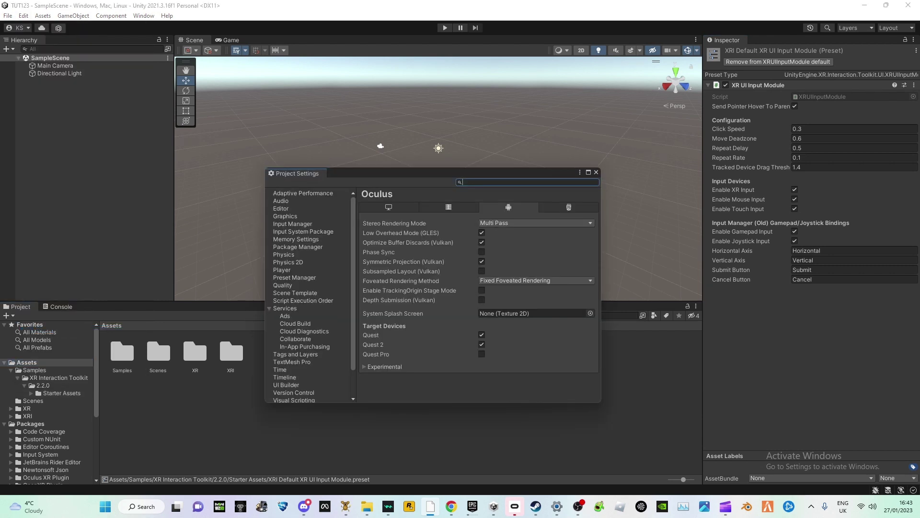
click(294, 278)
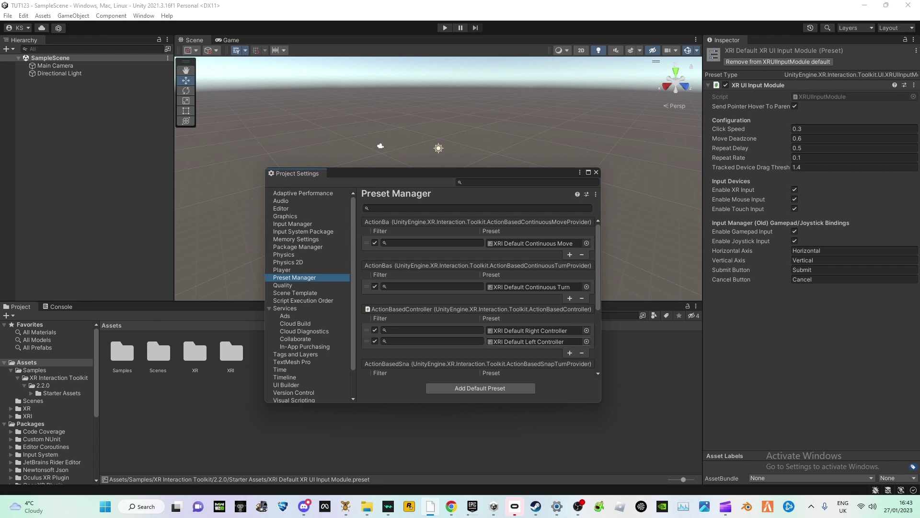
click(433, 330)
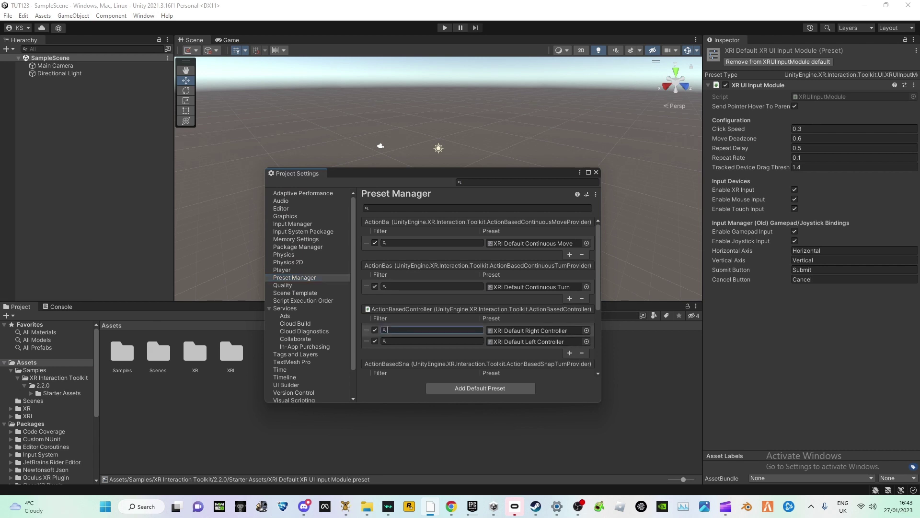
text(right)
click(433, 341)
text(left)
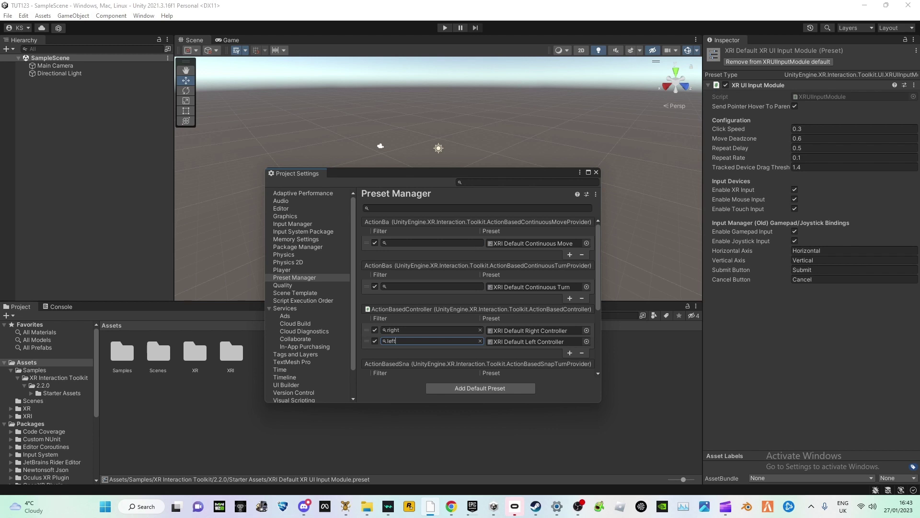
click(596, 172)
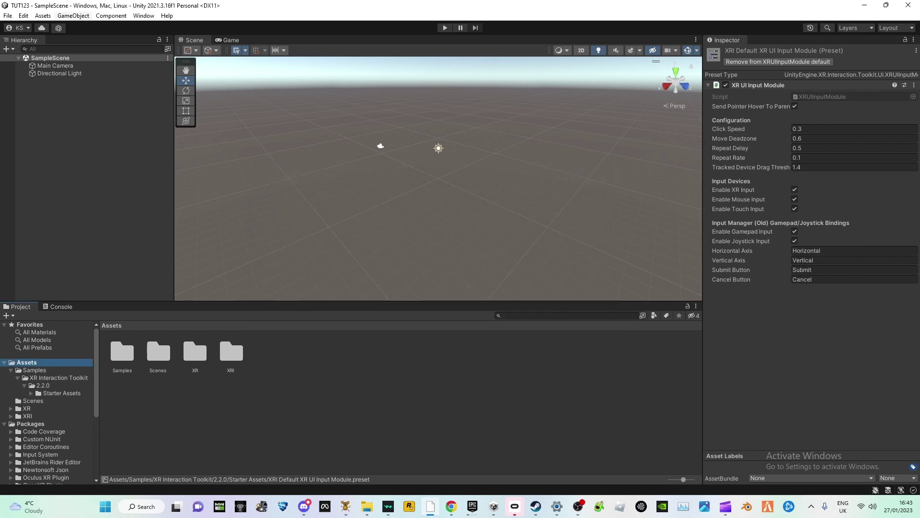
Install the ProBuilder package from the Unity Registry and close the Package Manager.
click(144, 16)
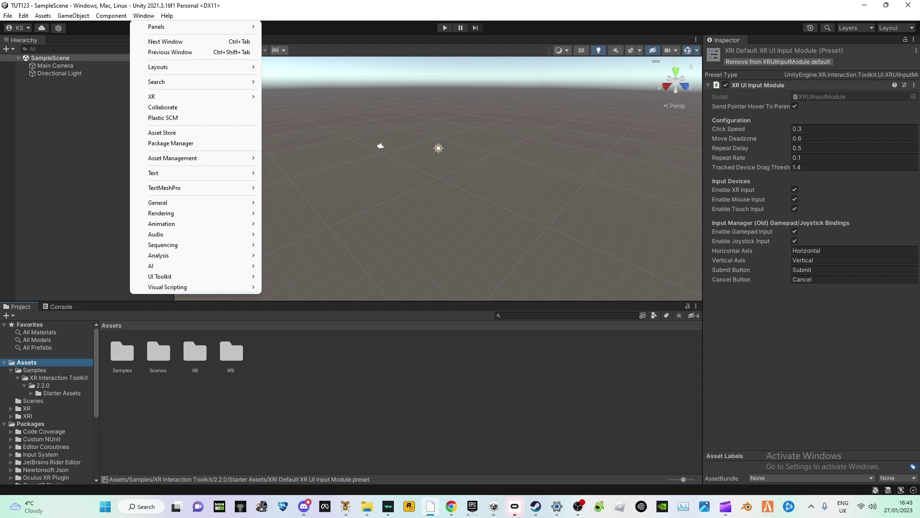
key(Down)
key(Down)
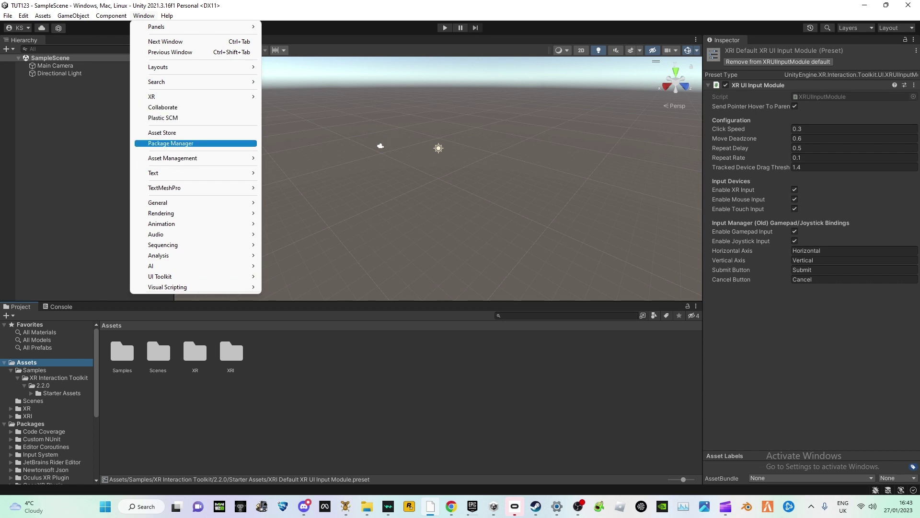
key(Return)
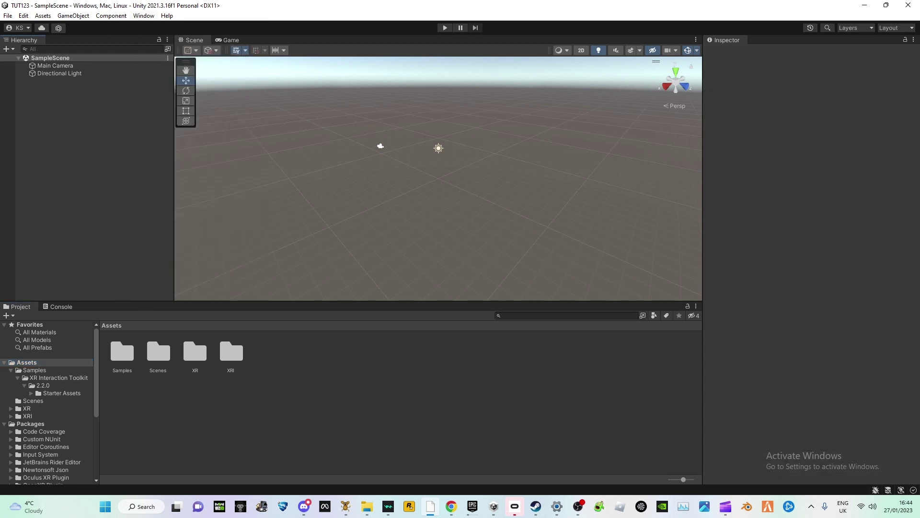
click(144, 15)
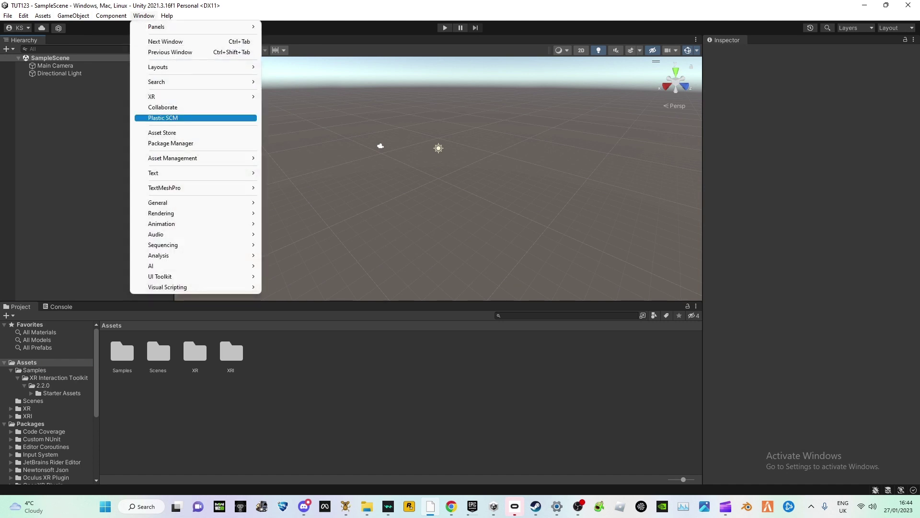
key(Return)
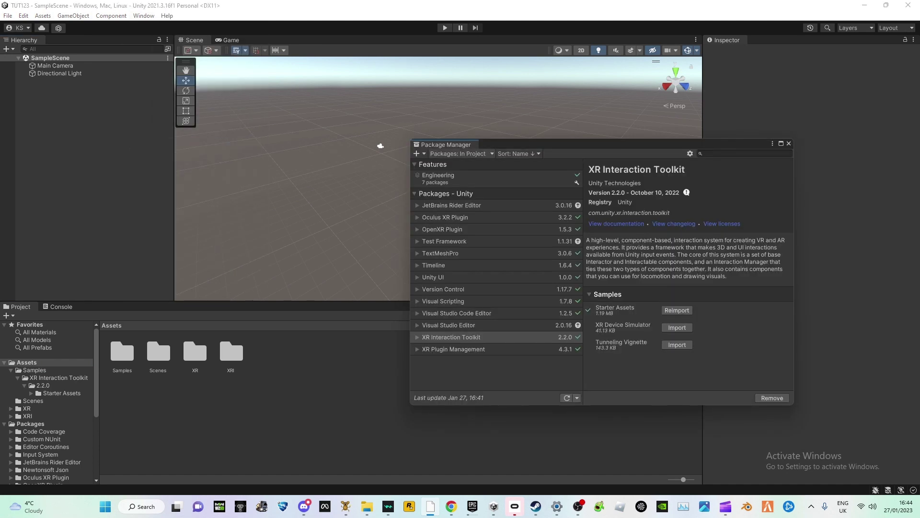
click(461, 154)
click(466, 164)
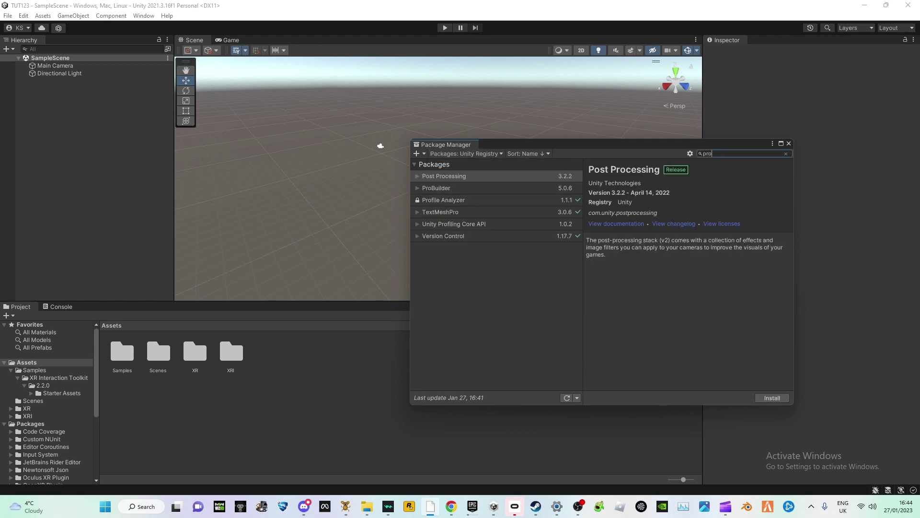
click(438, 188)
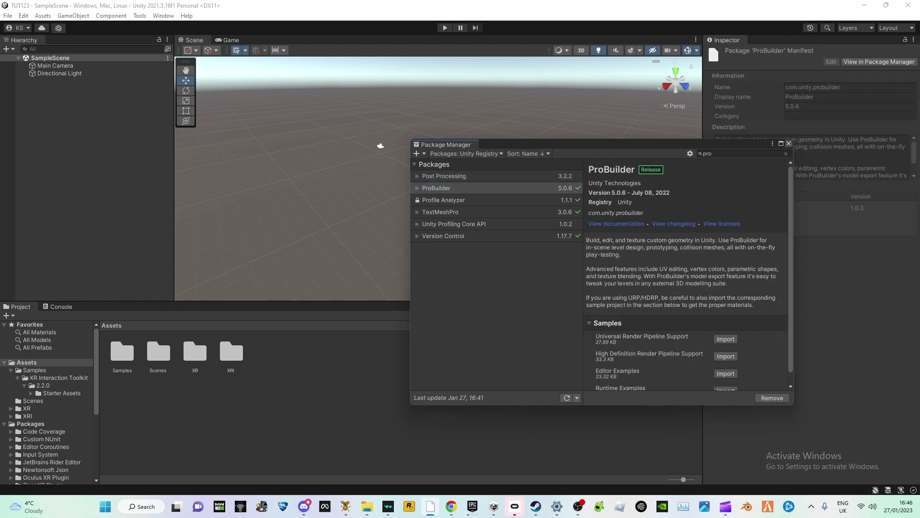
click(789, 144)
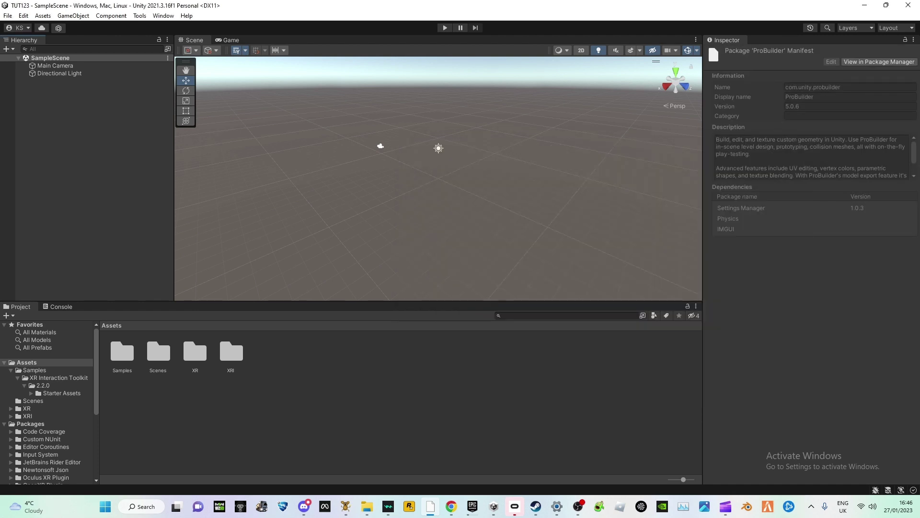
Open the ProBuilder window, place it over the Inspector area, and add a ProBuilder cube to the scene.
click(139, 15)
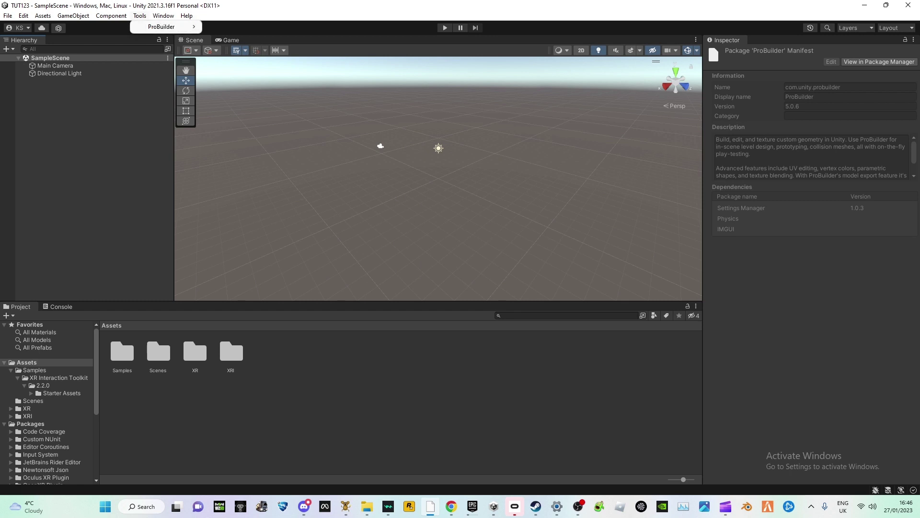
mouse_move(161, 26)
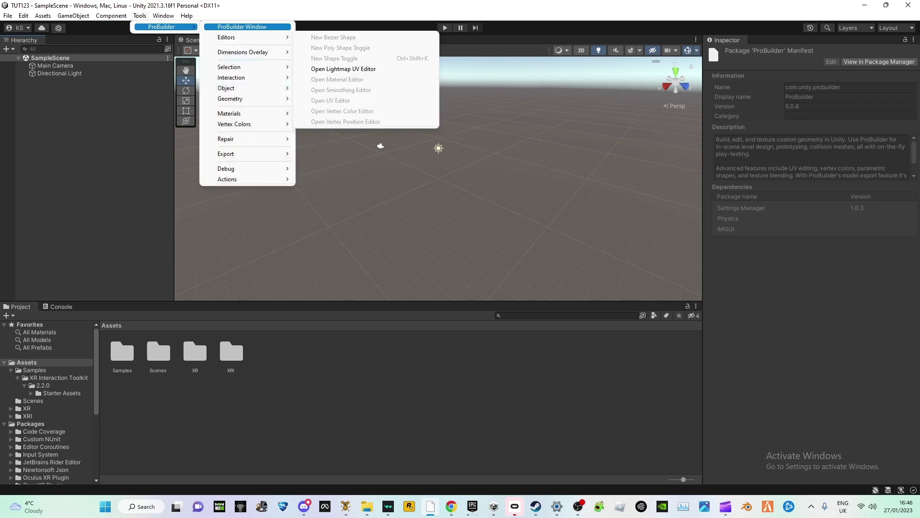
click(242, 26)
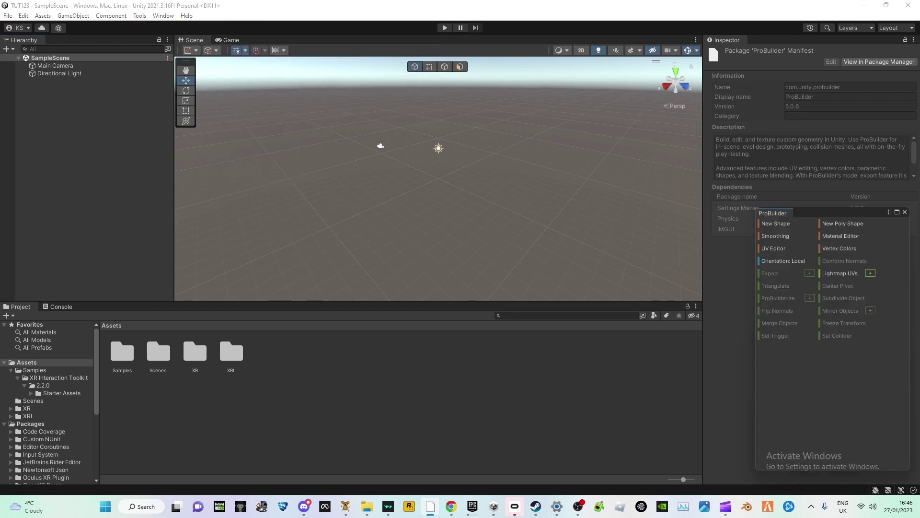
drag(865, 212, 854, 181)
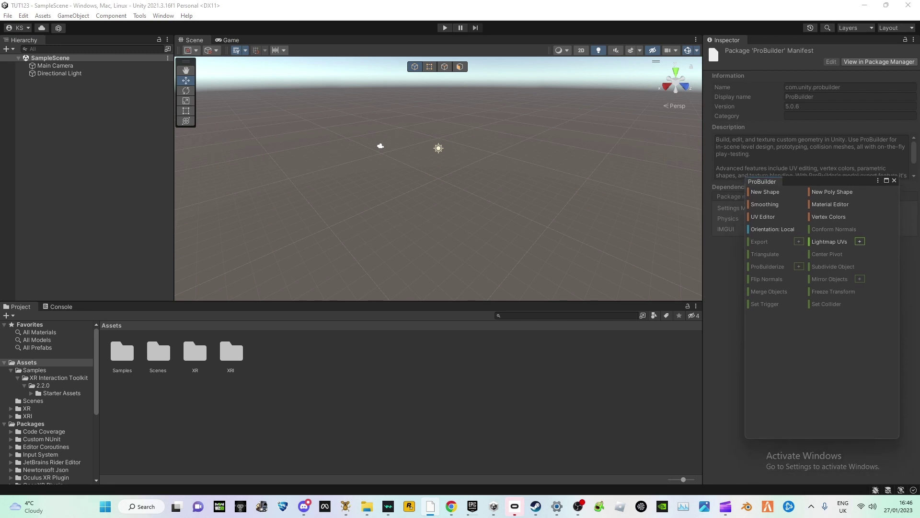
right_click(68, 123)
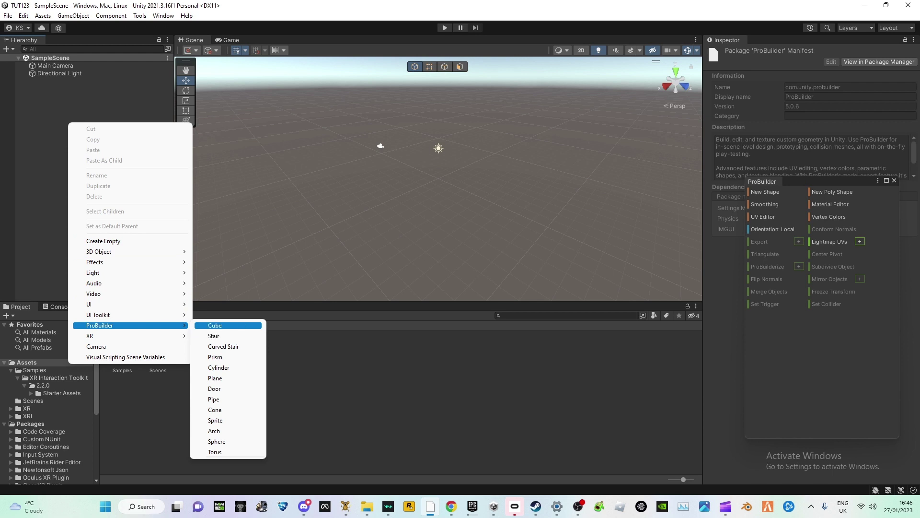
click(197, 326)
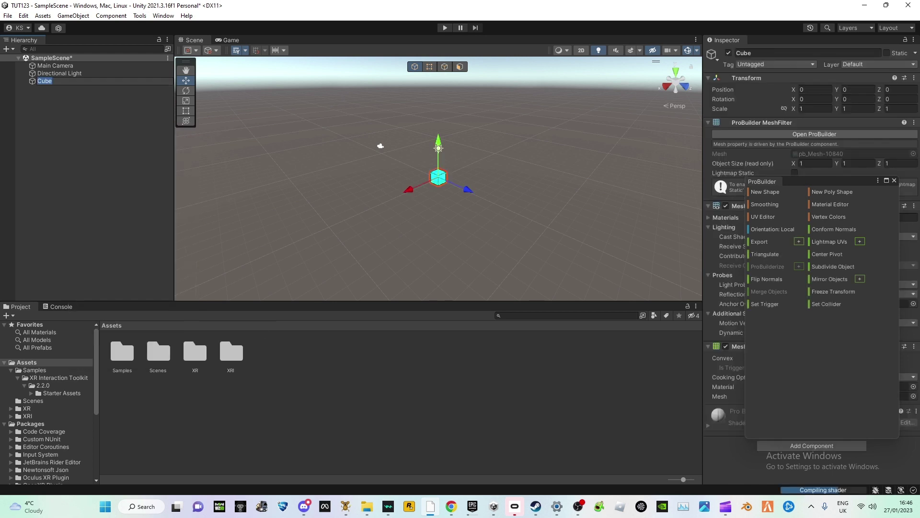
In face selection mode, pull one side face of the cube outward until it is about 5.33 units long in X.
right_drag(393, 192, 408, 212)
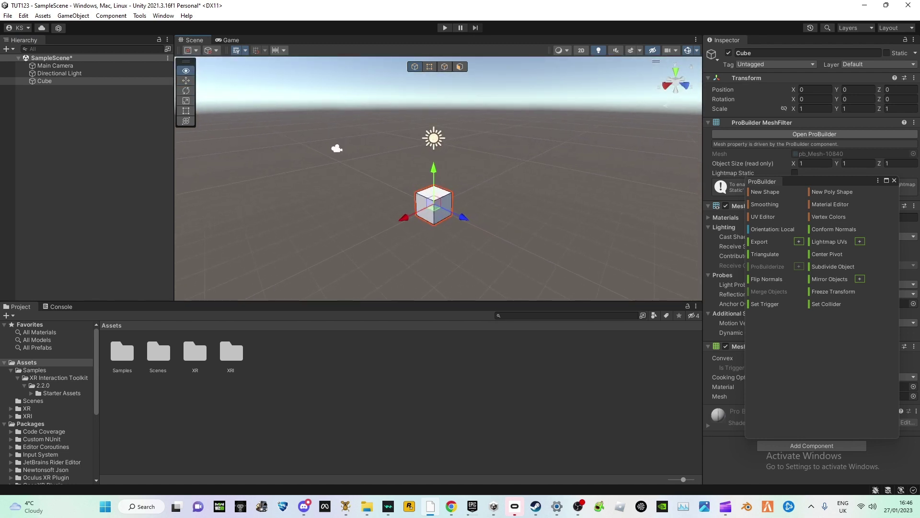
scroll(408, 199, down, 2)
key(w)
right_drag(433, 192, 385, 213)
scroll(391, 197, down, 2)
key(s)
key(d)
key(w)
key(w)
scroll(415, 204, down, 3)
scroll(335, 204, up, 3)
scroll(352, 230, down, 3)
key(d)
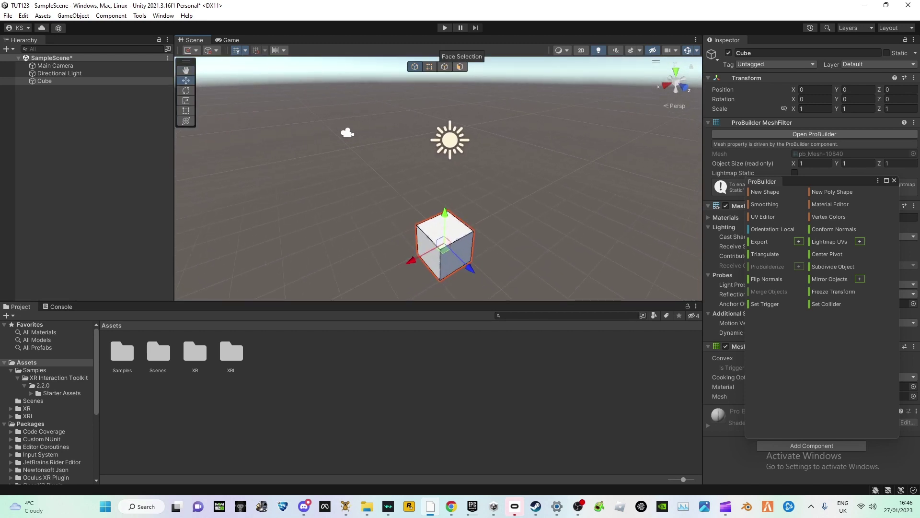
click(460, 66)
right_drag(432, 191, 415, 180)
key(e)
key(q)
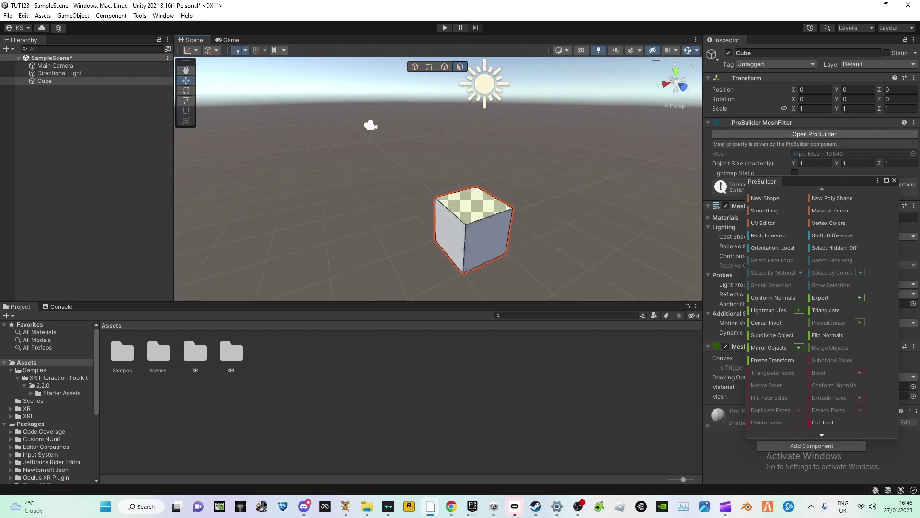
click(449, 235)
key(d)
right_drag(449, 235, 405, 235)
key(s)
drag(414, 229, 182, 266)
Pull the block's long side face outward along Z to widen it, and extend another of its faces outward.
click(331, 259)
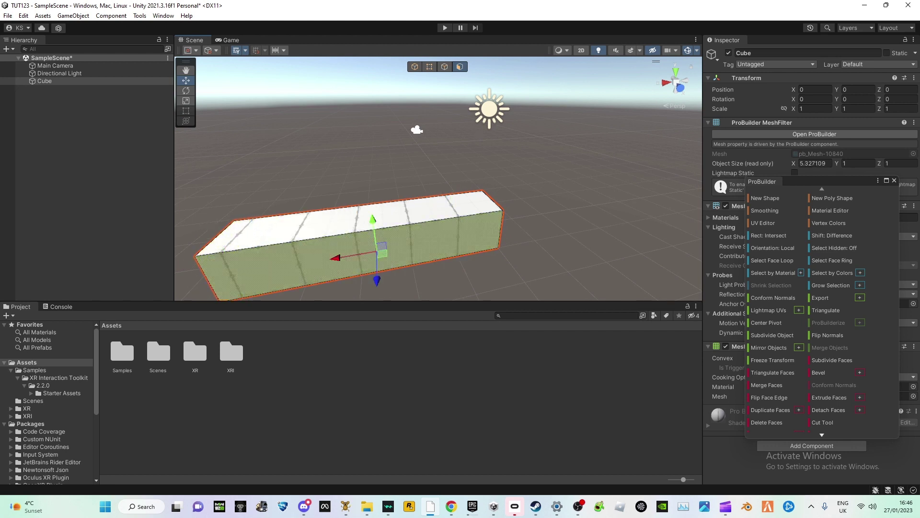
key(a)
right_drag(331, 258, 431, 265)
key(s)
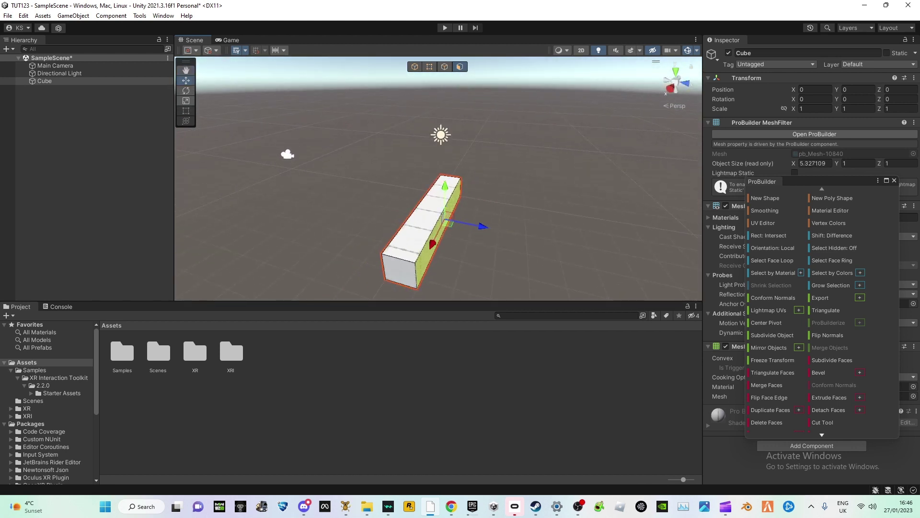
drag(493, 229, 609, 250)
key(d)
right_drag(610, 250, 571, 263)
key(s)
click(394, 226)
drag(355, 243, 258, 309)
click(424, 255)
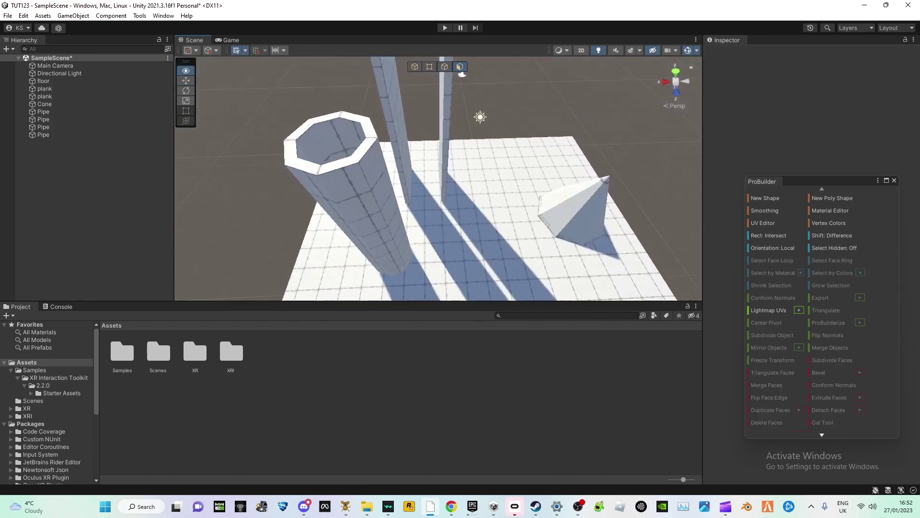
In object selection mode, lower the plank at X 2.7 onto the floor, to a Y position of 0.97.
right_drag(439, 179, 436, 103)
key(w)
scroll(437, 138, up, 5)
key(s)
key(w)
click(415, 67)
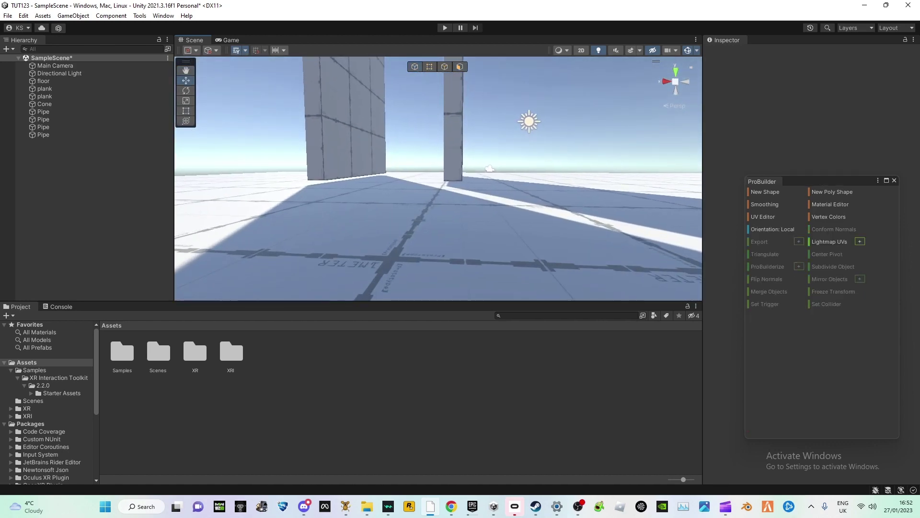
click(453, 149)
right_drag(452, 148, 449, 54)
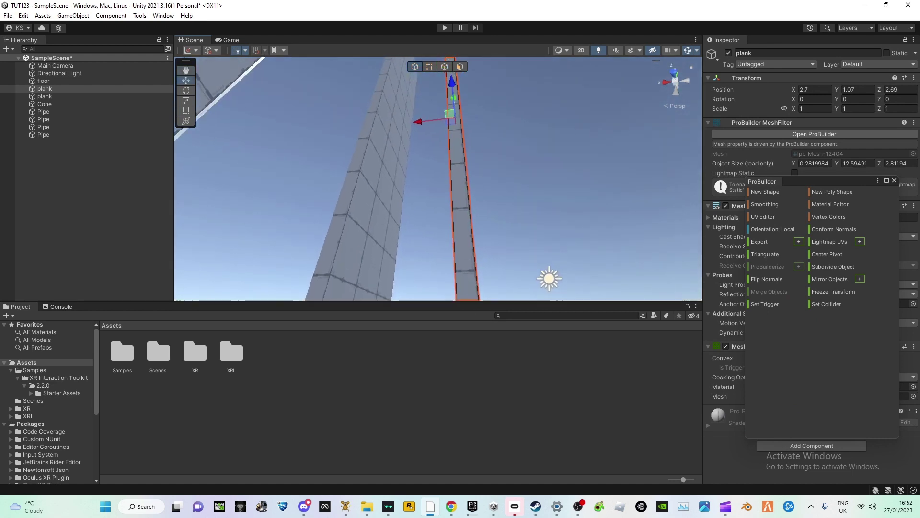
right_drag(449, 120, 452, 198)
key(s)
key(d)
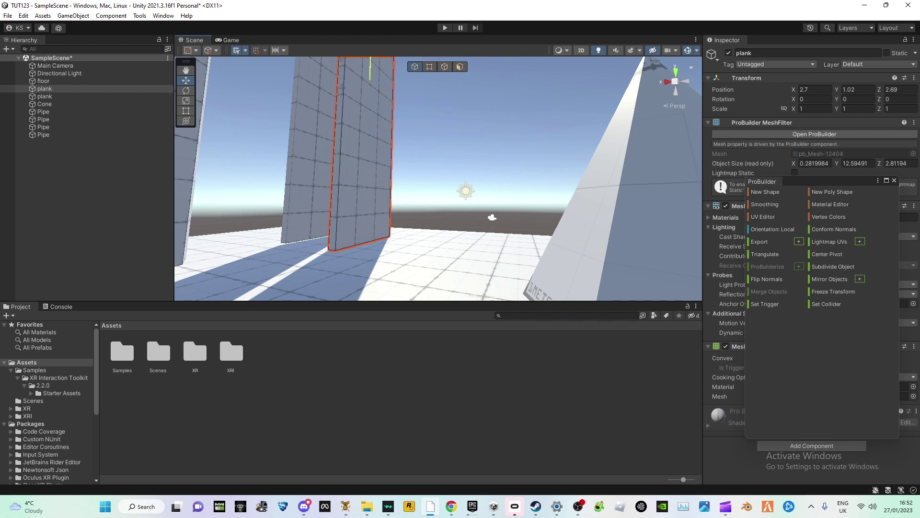
right_drag(370, 77, 346, 59)
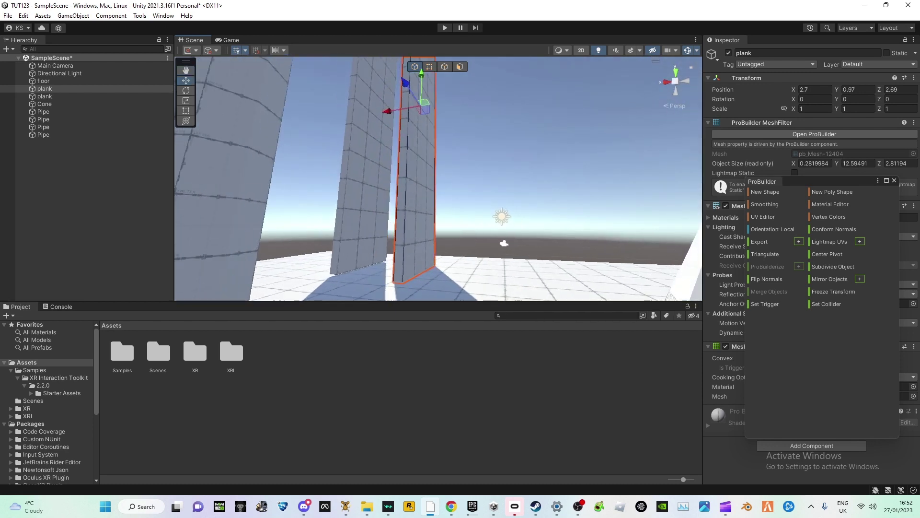
Lower the other plank, at X 4.85, to a Y position of 0.96 and deselect it.
click(365, 115)
right_drag(366, 115, 359, 68)
drag(384, 140, 385, 141)
right_drag(385, 141, 394, 186)
drag(373, 111, 372, 114)
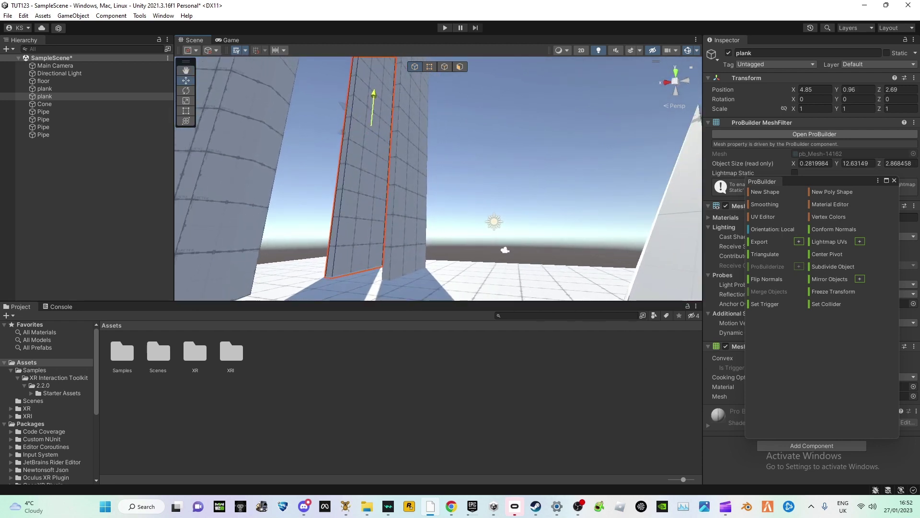
click(460, 129)
key(s)
right_drag(460, 129, 461, 180)
Create a folder named Textures in Assets and open it.
right_click(192, 330)
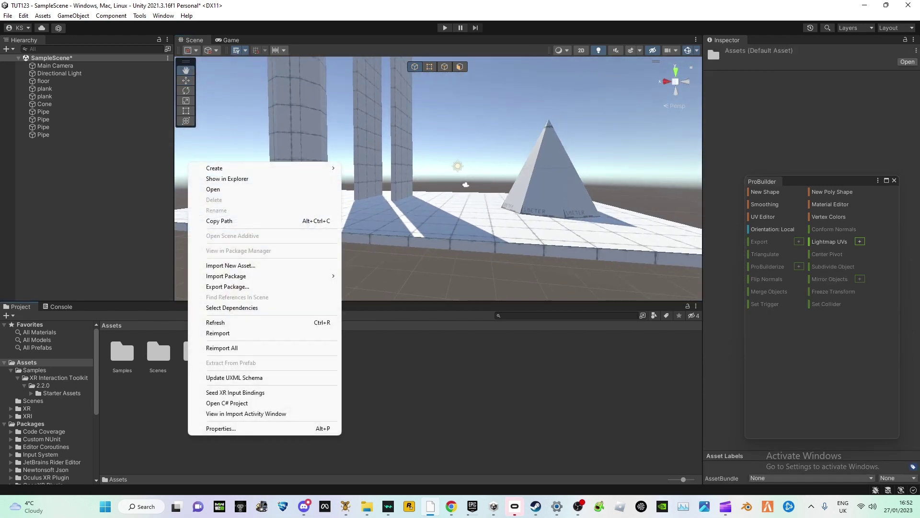
mouse_move(264, 168)
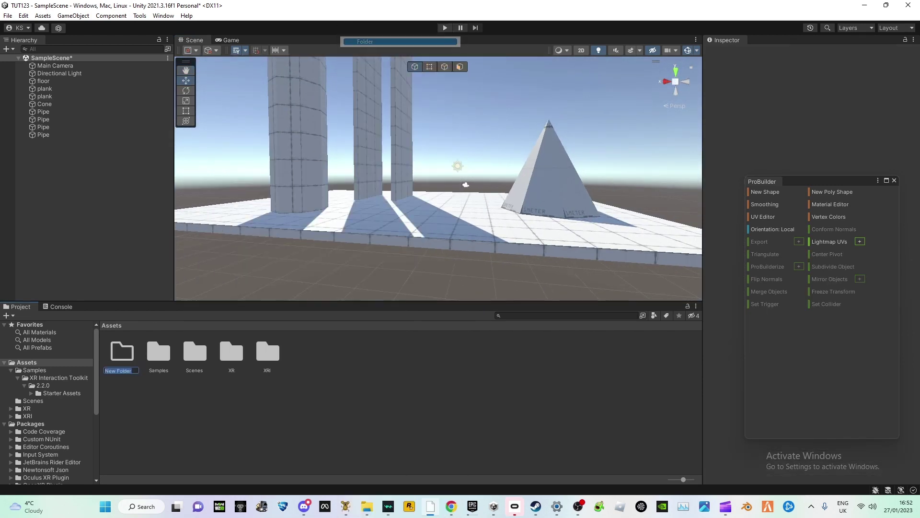
click(374, 42)
text(Text)
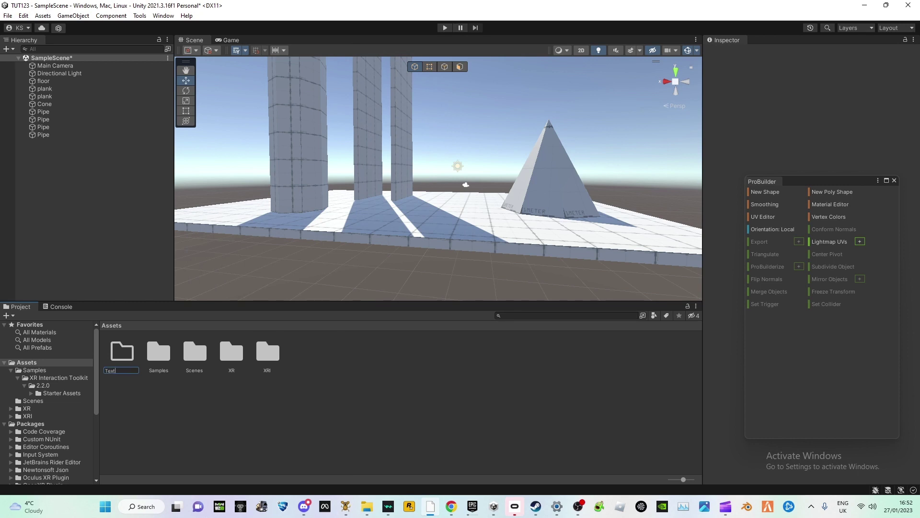
text(ures)
key(Return)
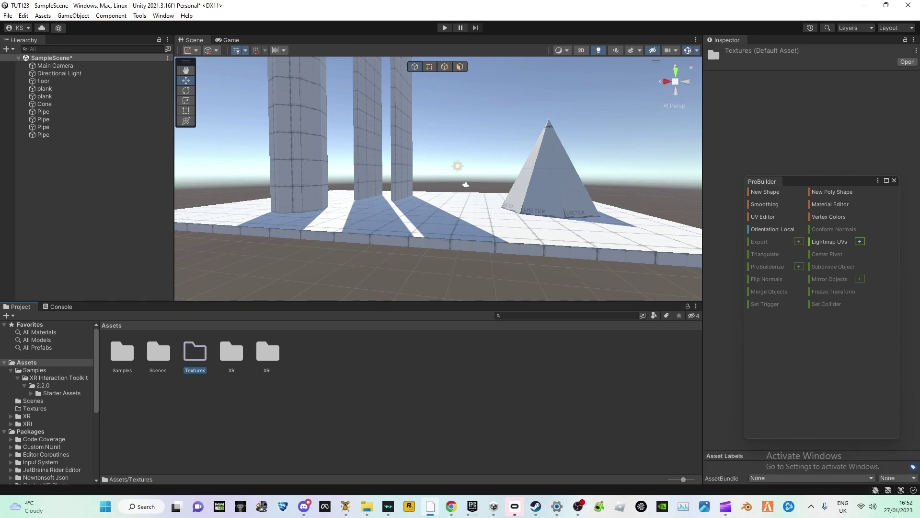
double_click(195, 352)
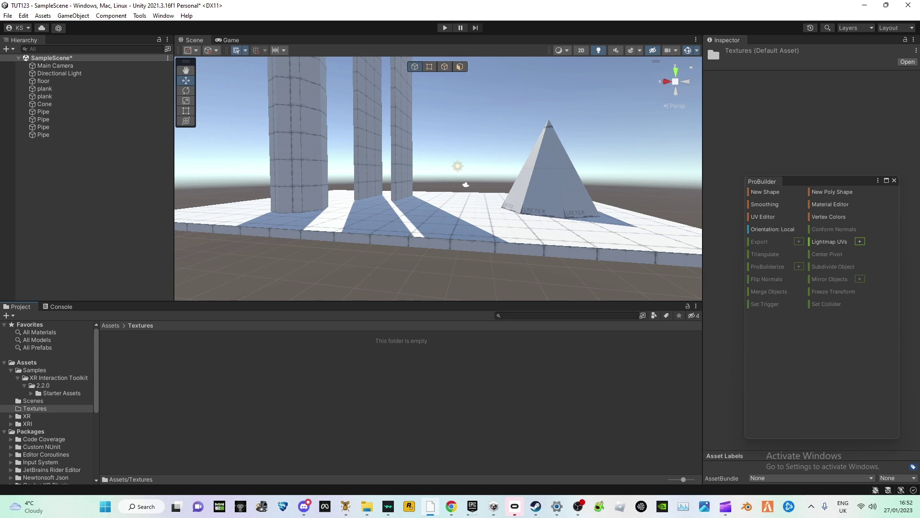
Import the green grass, wood, striped metal and 2-Stone-Block-Wall-Background-Texture images from Downloads into the Textures folder.
click(366, 507)
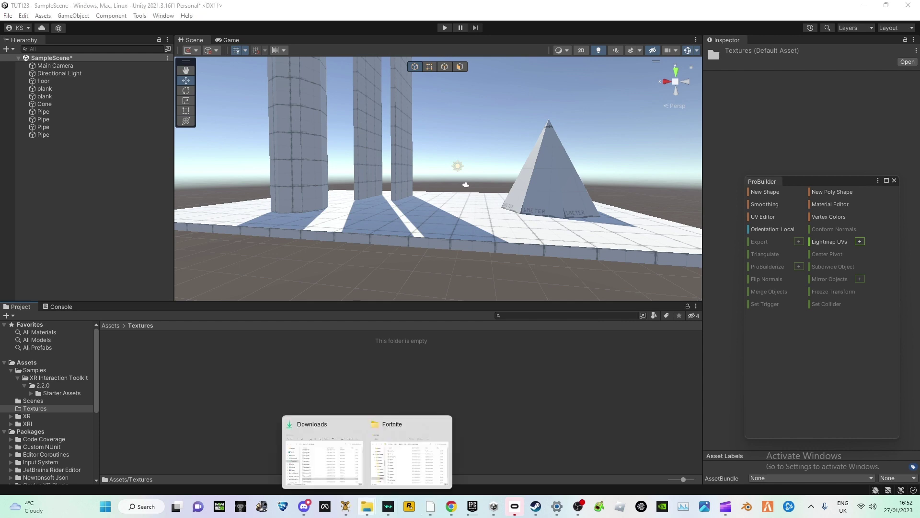
click(324, 455)
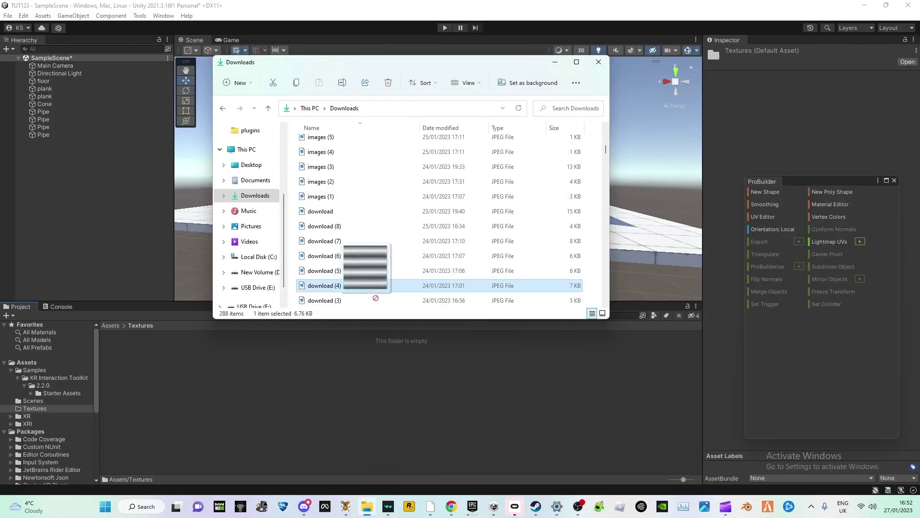
drag(336, 301, 346, 369)
drag(320, 285, 363, 369)
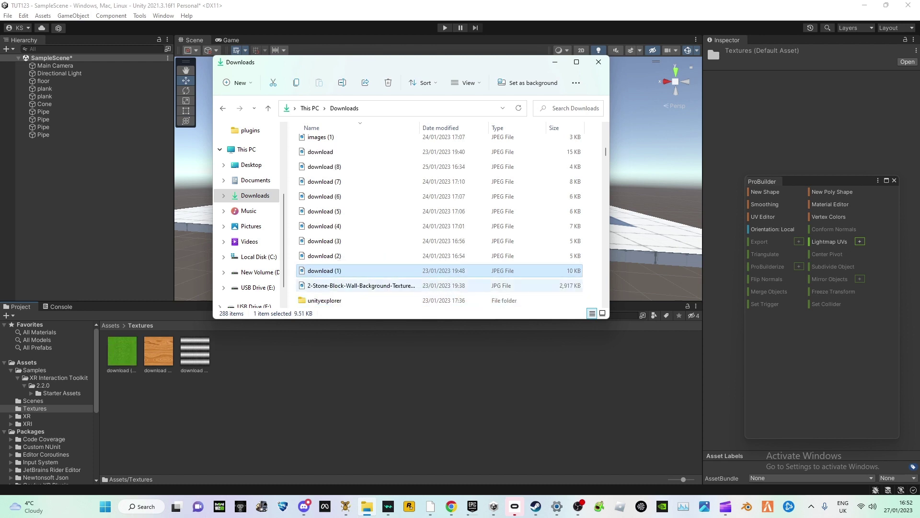
drag(340, 285, 369, 367)
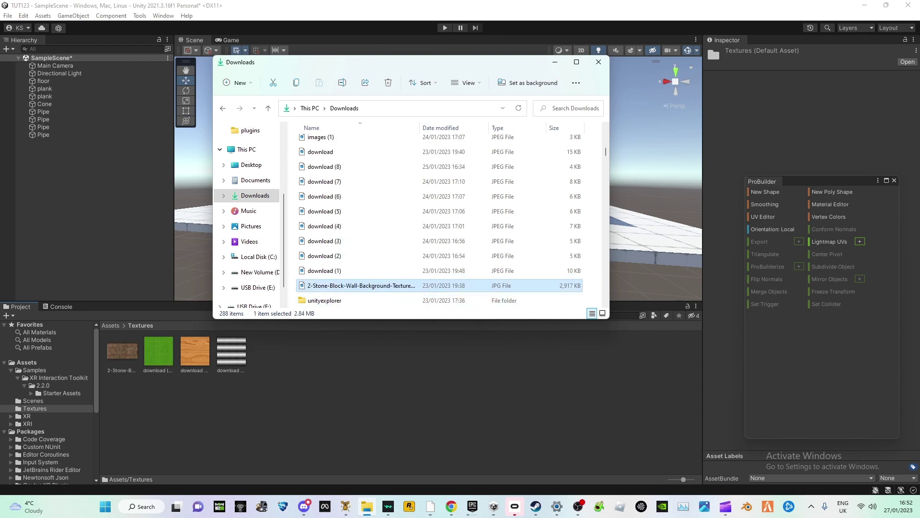
drag(379, 226, 382, 227)
click(381, 212)
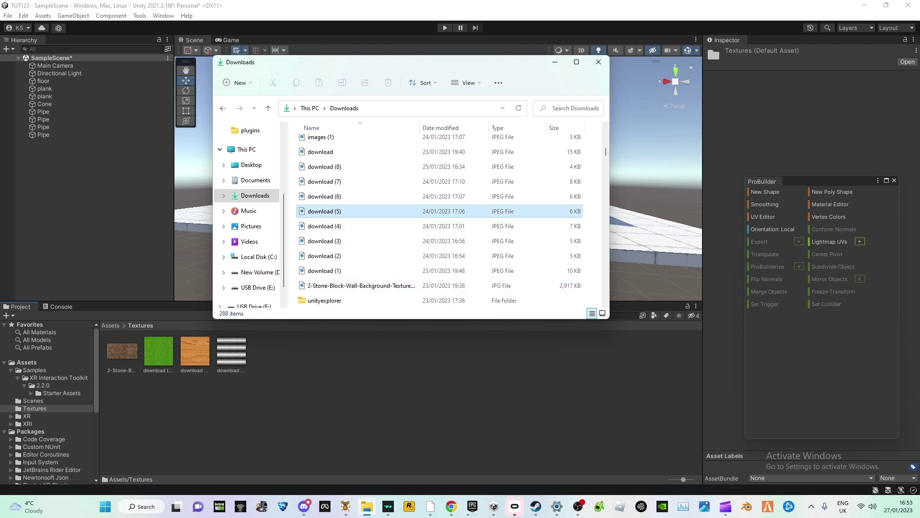
double_click(369, 213)
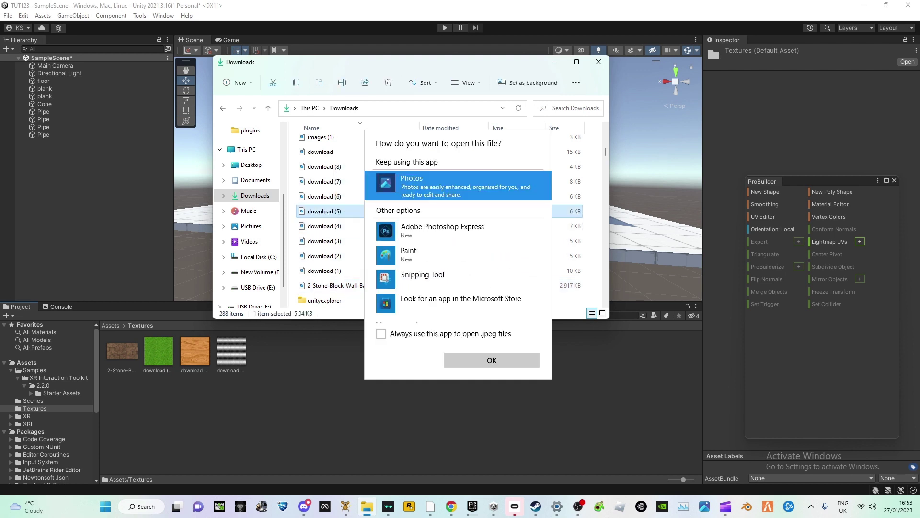
key(Escape)
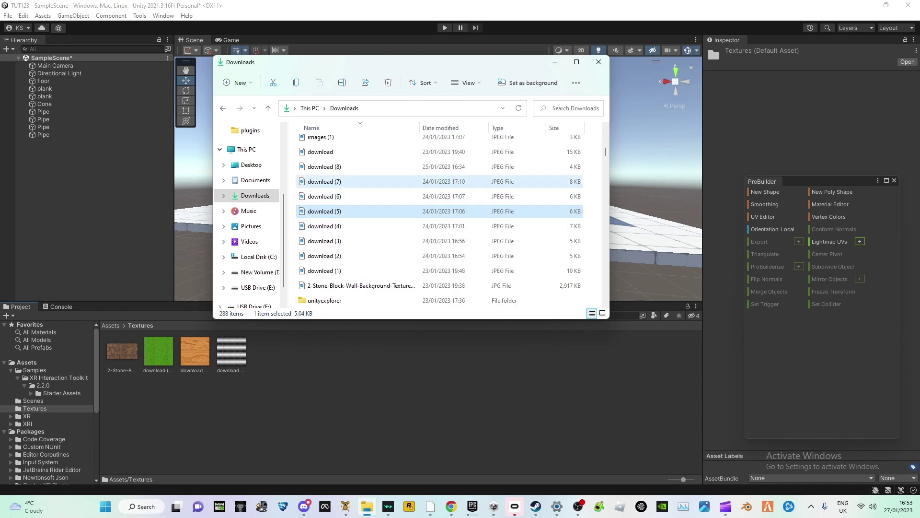
click(374, 196)
drag(331, 196, 269, 354)
drag(326, 211, 410, 217)
click(268, 352)
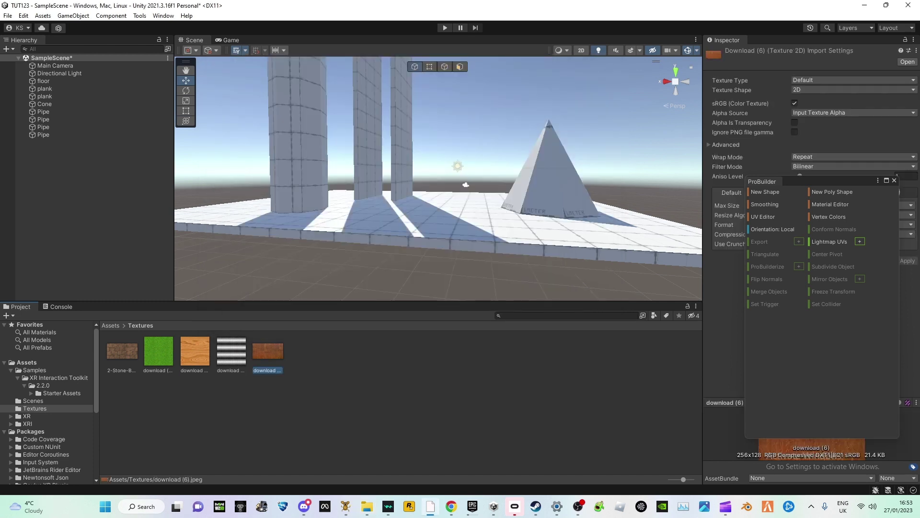
key(Delete)
Import the download (7) brick and download (8) dark wood images from Downloads into the Textures folder.
click(367, 507)
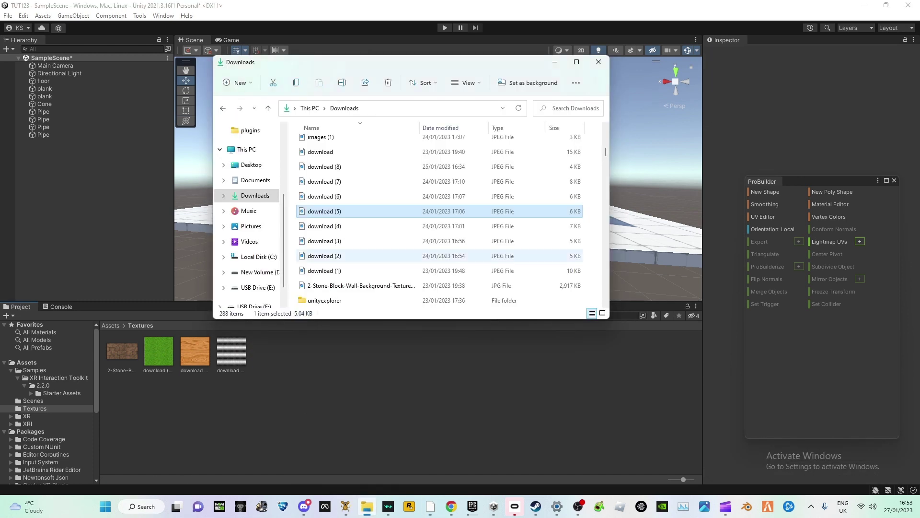
drag(446, 196, 383, 384)
click(407, 152)
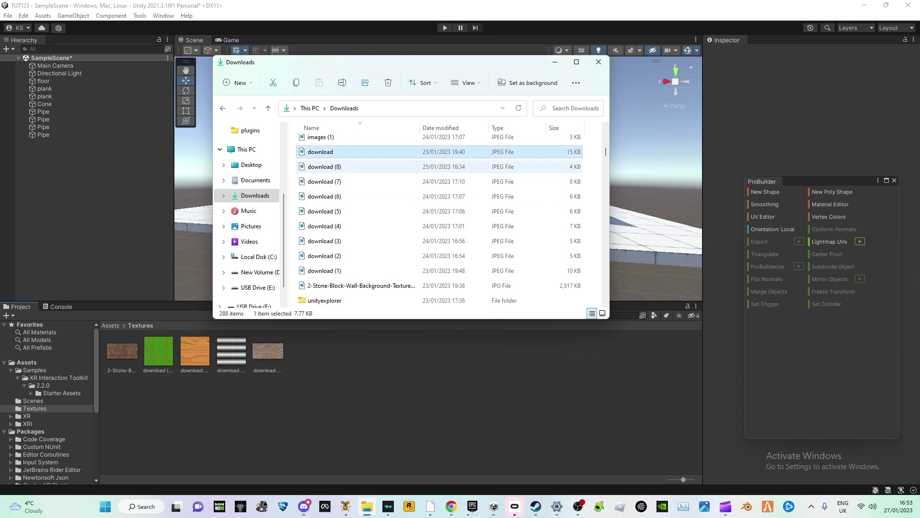
click(408, 166)
drag(412, 168, 383, 168)
click(321, 151)
click(384, 166)
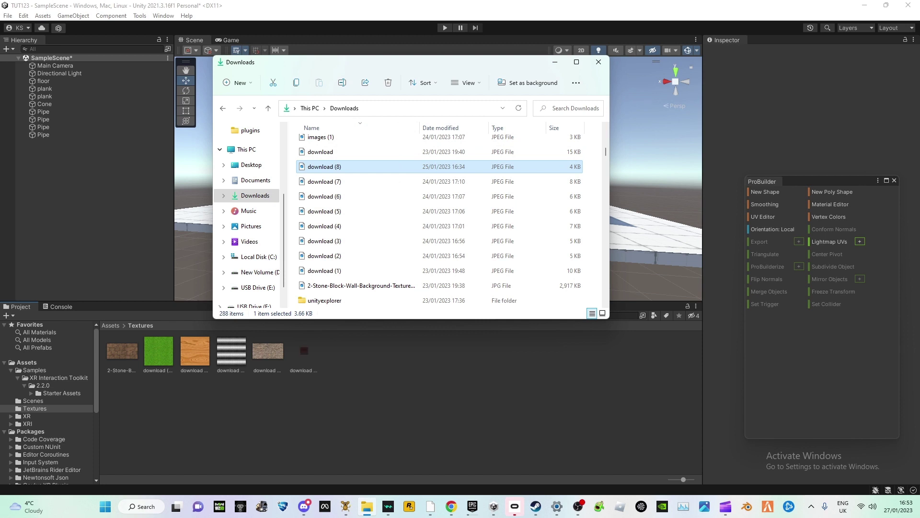
Import images (1) and images (3) from Downloads into the Textures folder.
click(413, 137)
drag(412, 137, 379, 348)
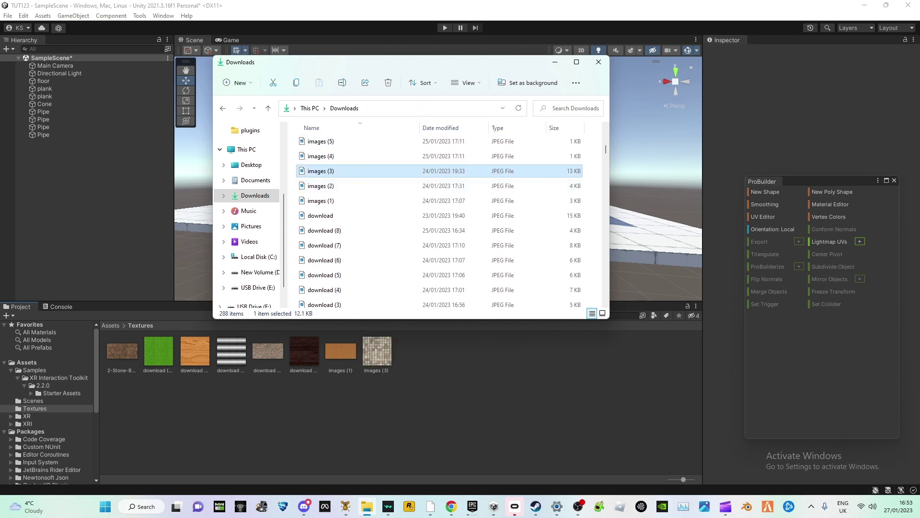
mouse_move(407, 156)
mouse_down()
mouse_move(409, 167)
mouse_move(409, 143)
mouse_move(410, 152)
mouse_up()
Import the image file named images from Downloads into the Textures folder and close the Downloads window.
click(409, 142)
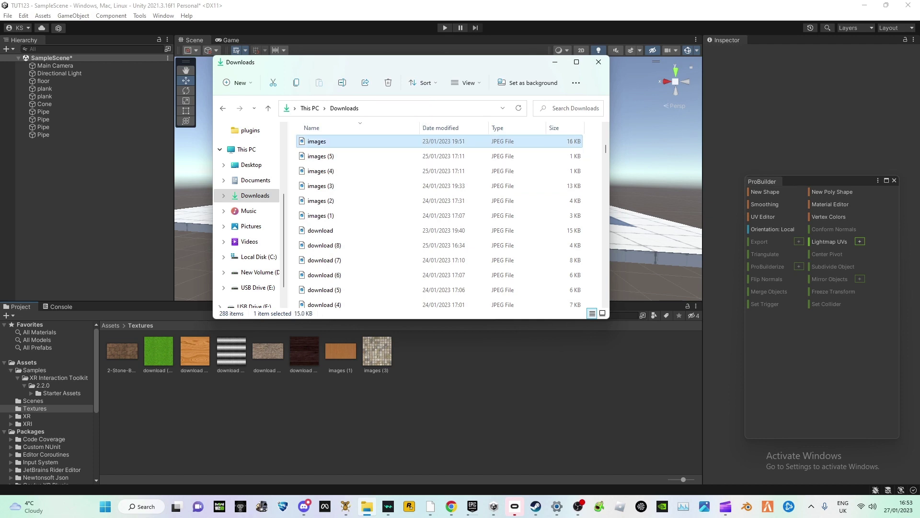
double_click(407, 141)
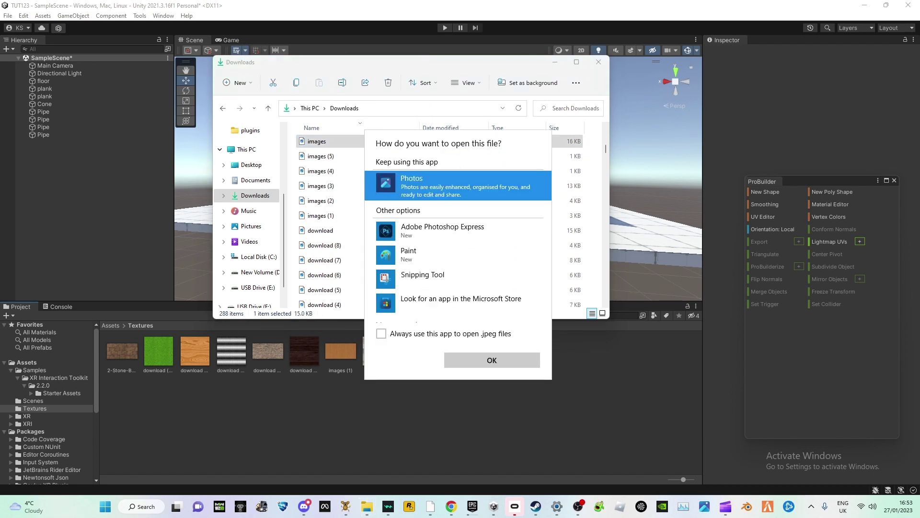
key(Escape)
drag(316, 141, 412, 355)
click(331, 156)
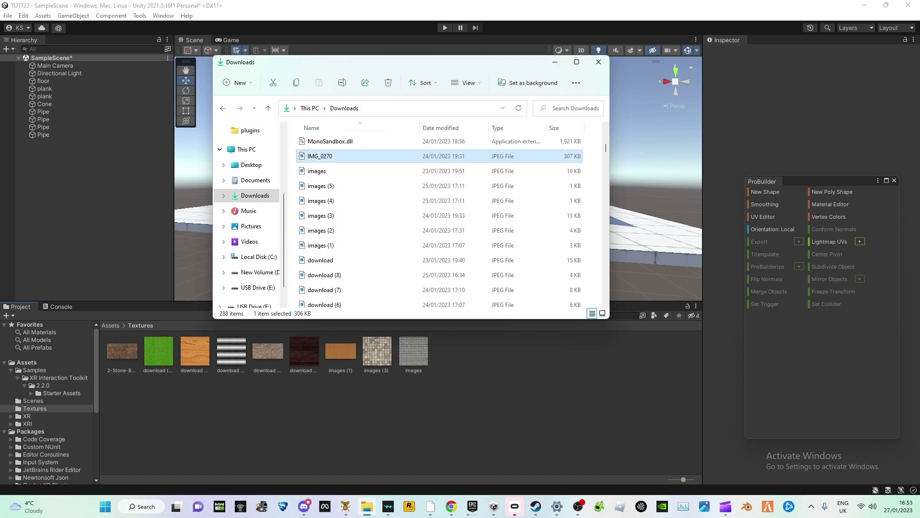
scroll(381, 159, up, 5)
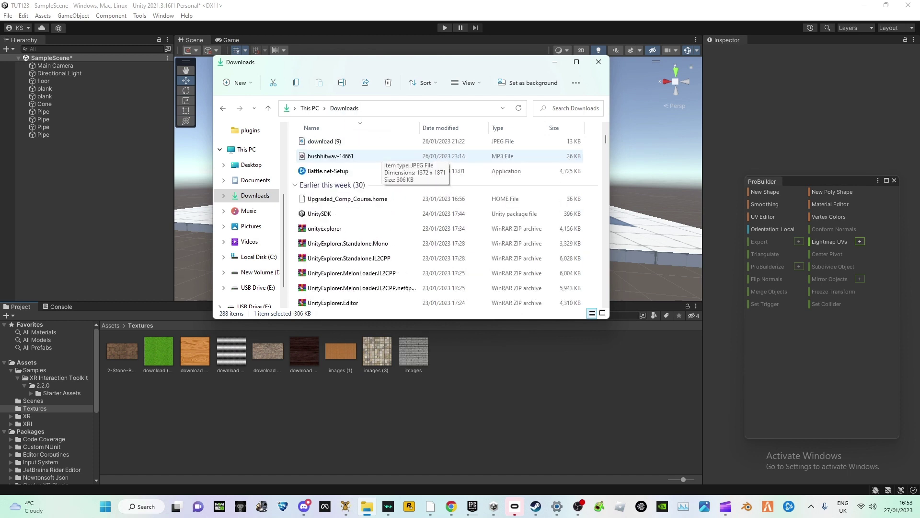
scroll(381, 159, up, 1)
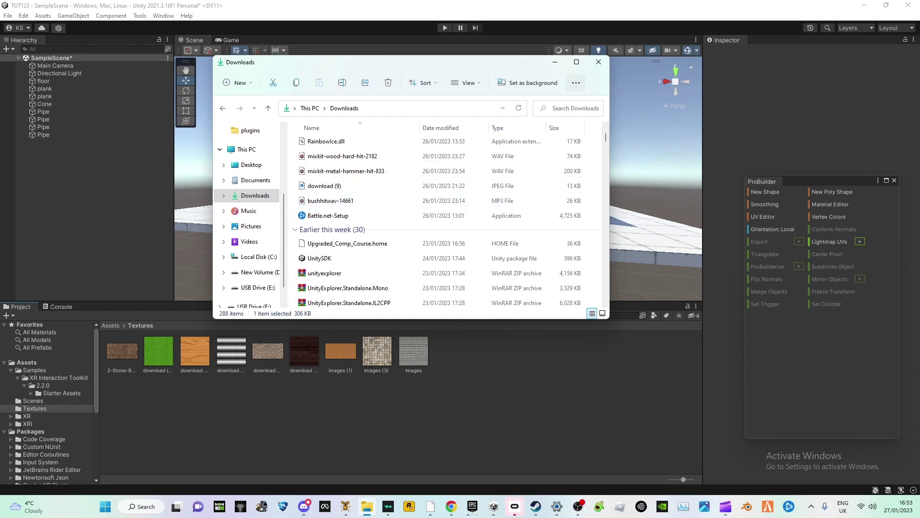
click(599, 62)
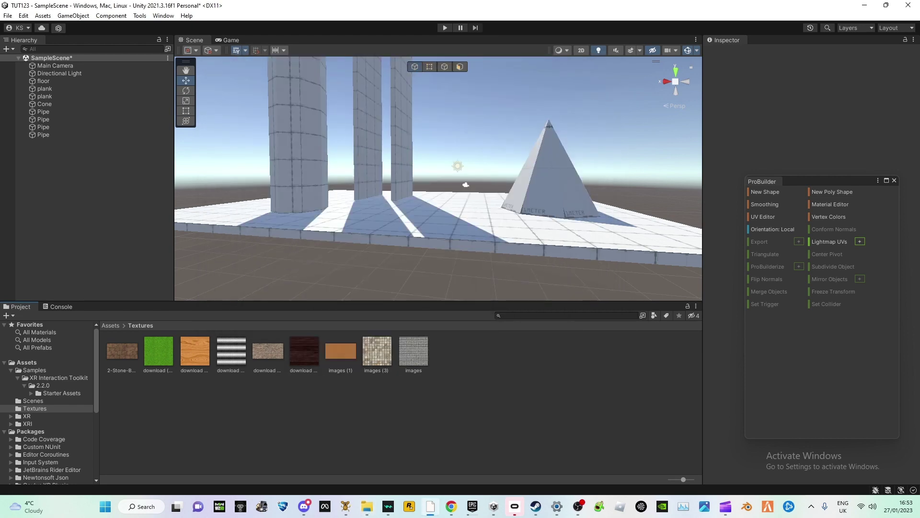
Apply the green grass texture to the floor and the striped metal texture to the stacked pipe segments.
drag(158, 351, 307, 235)
right_drag(307, 234, 269, 224)
drag(231, 351, 358, 176)
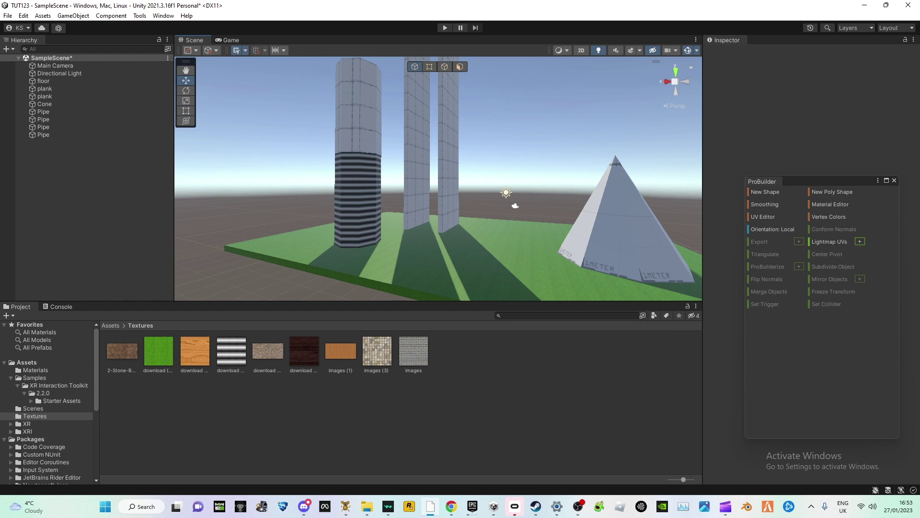
drag(231, 351, 359, 85)
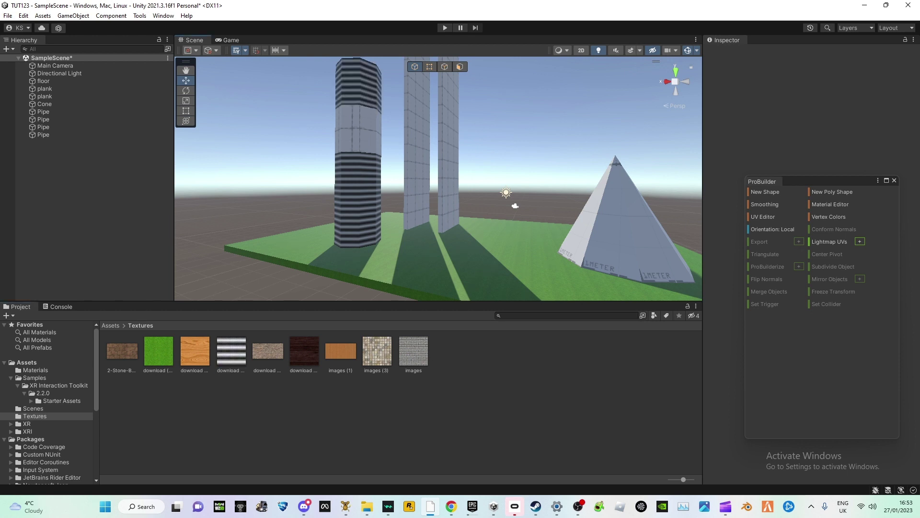
Apply the 2-Stone-Block wall texture to the cone and the images (1) texture to both planks.
right_drag(374, 144, 456, 169)
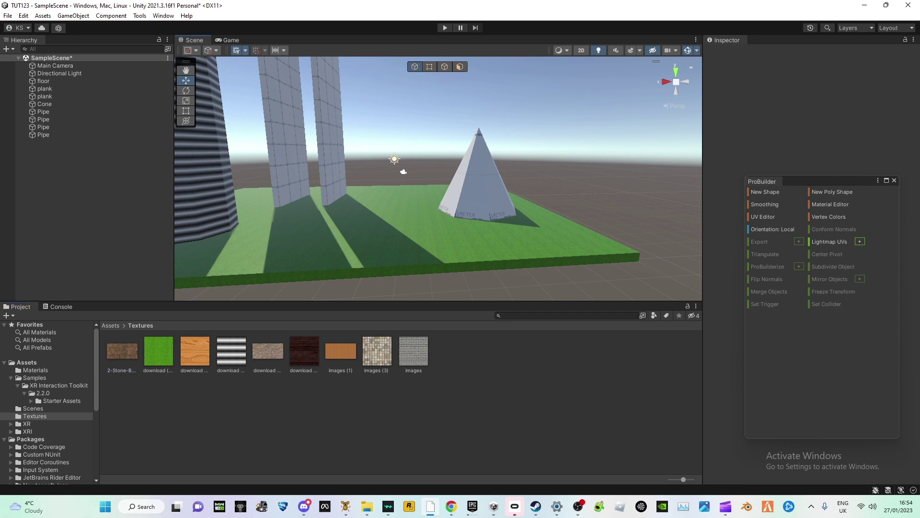
drag(122, 352, 480, 187)
right_drag(480, 187, 408, 147)
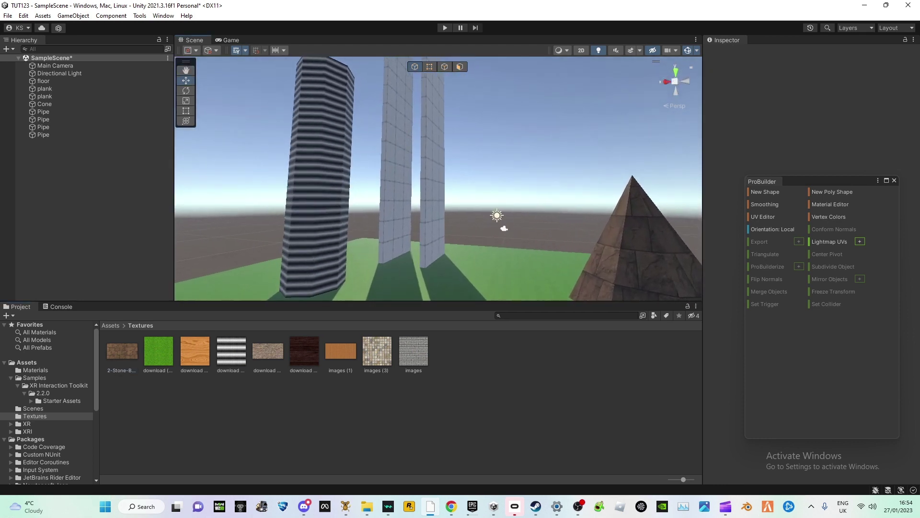
drag(340, 351, 395, 158)
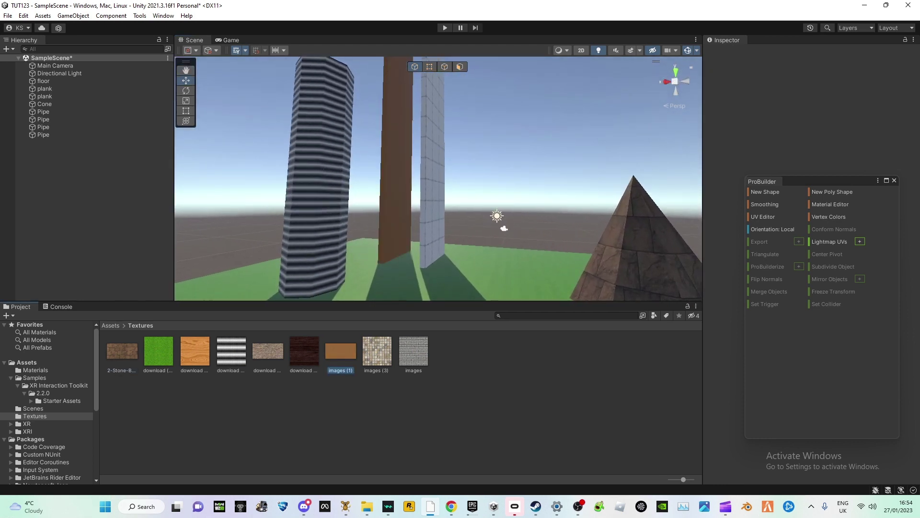
drag(341, 351, 433, 206)
right_drag(433, 206, 472, 229)
key(s)
key(w)
key(d)
key(a)
right_drag(325, 204, 464, 184)
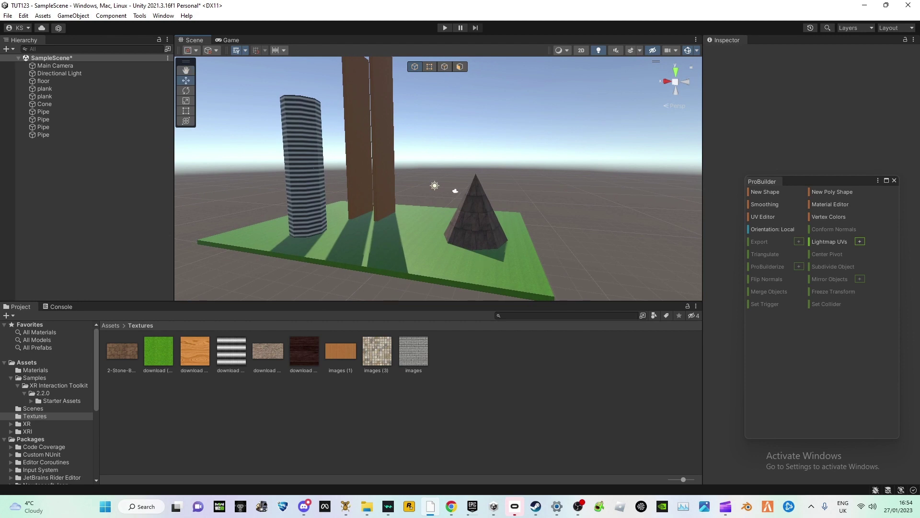
Import all items of the GorillaLocomotion custom package into Assets, ignoring the request to reload the open scene.
click(27, 363)
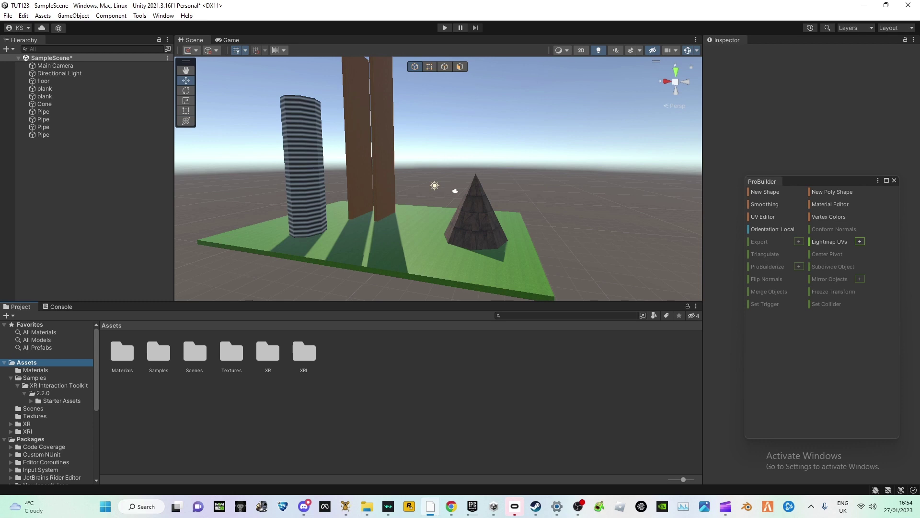
right_click(215, 405)
mouse_move(263, 246)
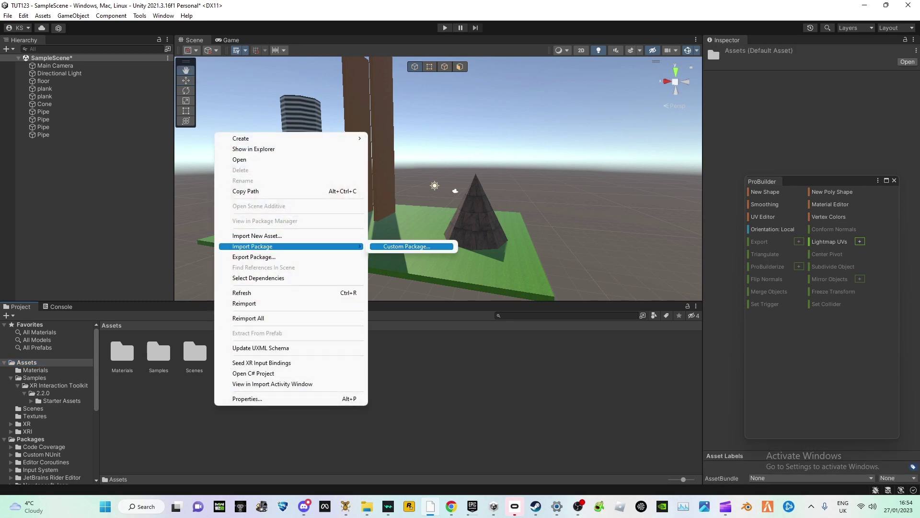
click(406, 245)
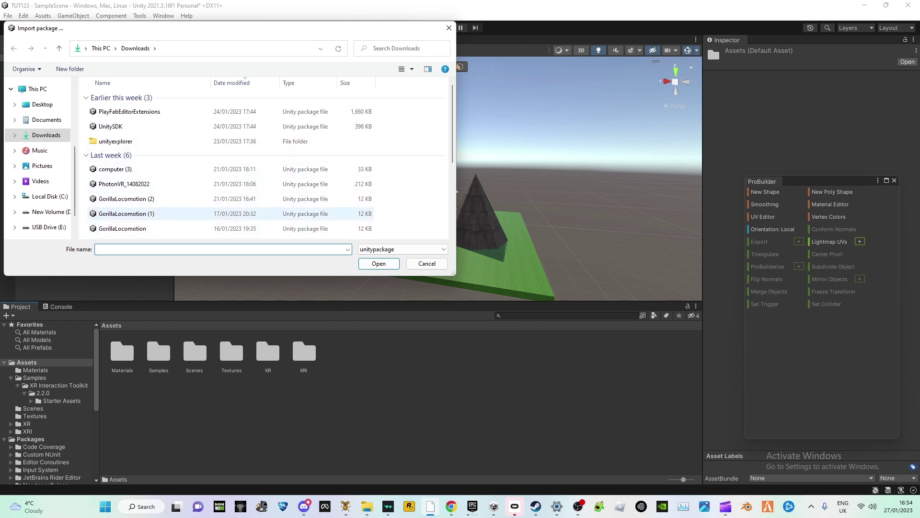
double_click(123, 228)
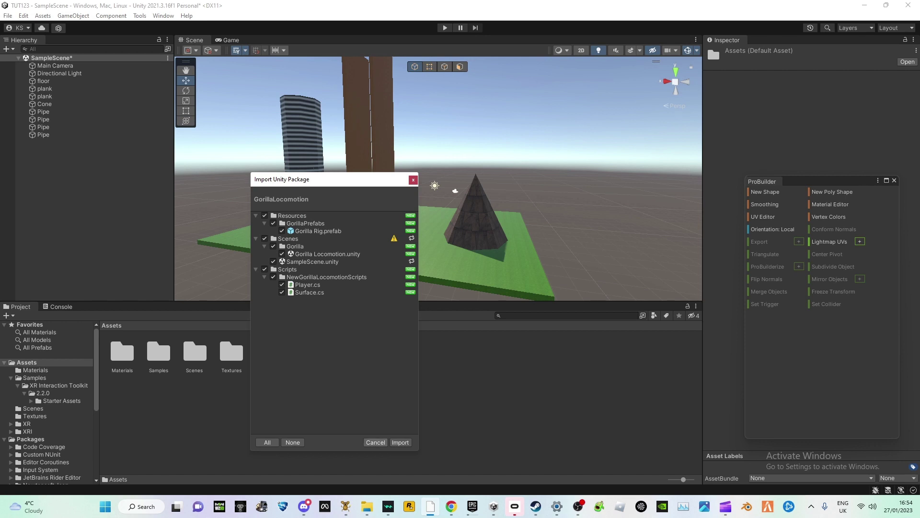
click(401, 442)
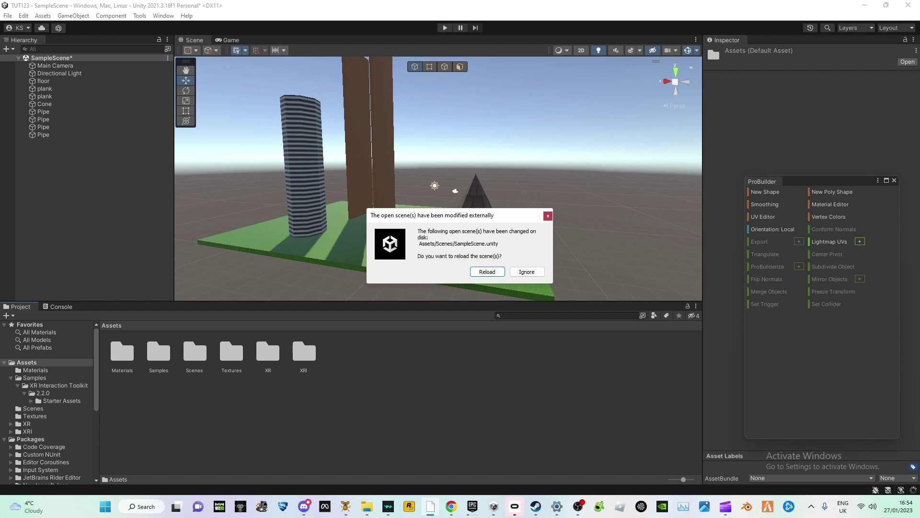
key(Tab)
key(Return)
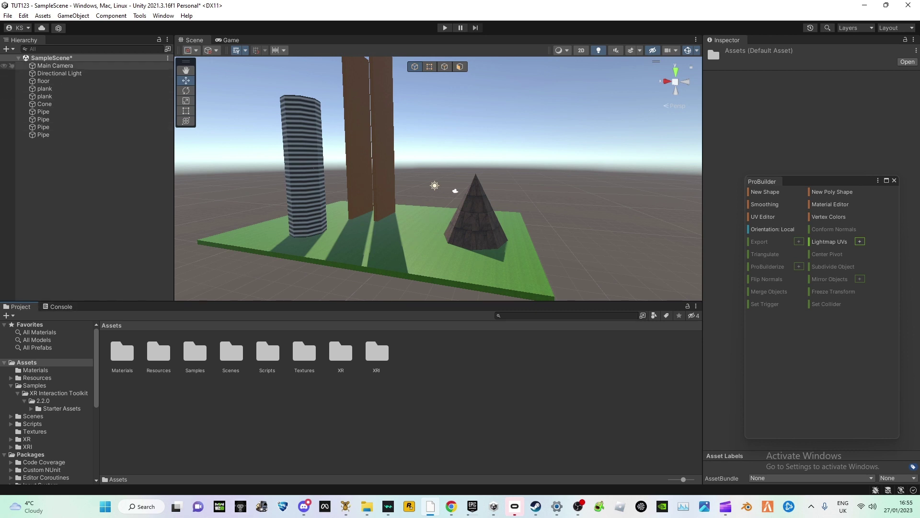
Delete the Main Camera and place the Gorilla Rig prefab from Resources/GorillaPrefabs in the scene above the floor.
click(55, 66)
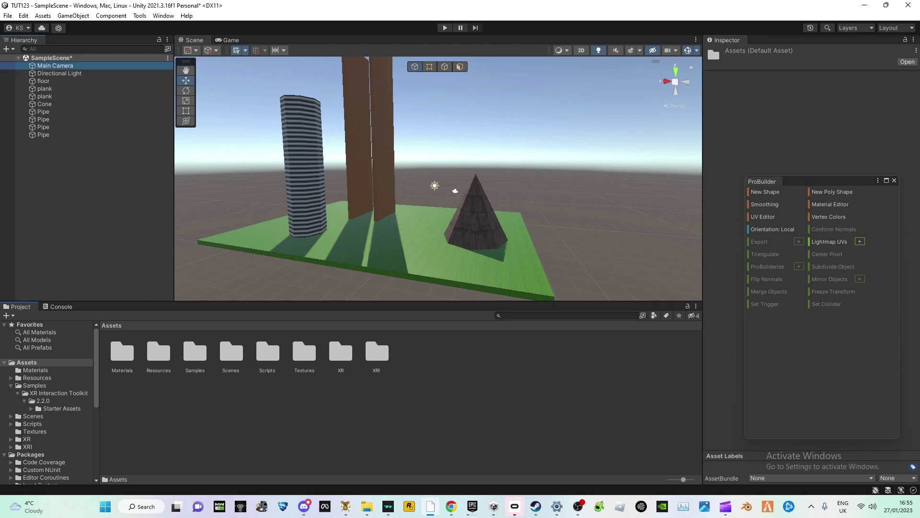
key(Delete)
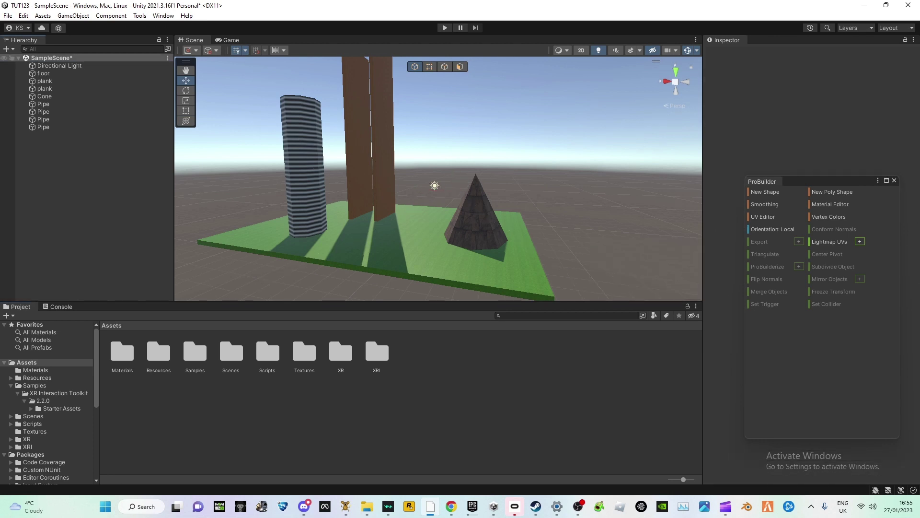
double_click(158, 352)
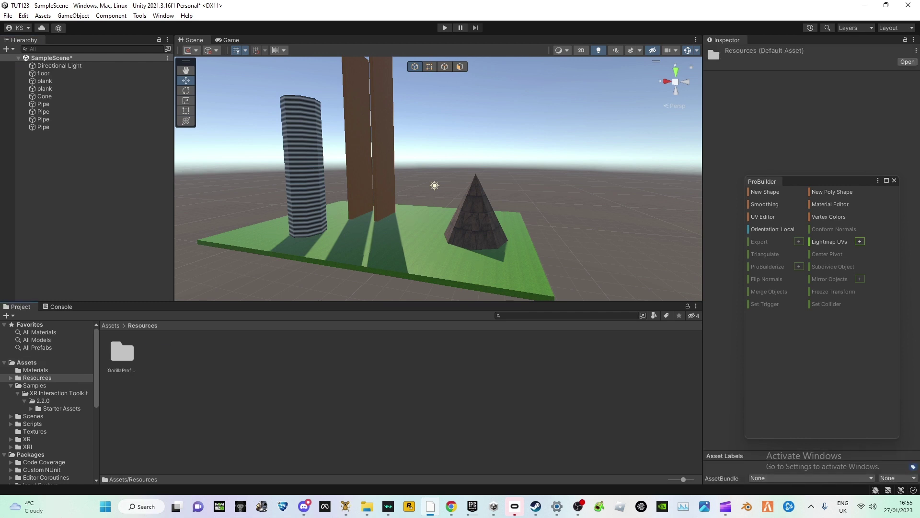
double_click(122, 353)
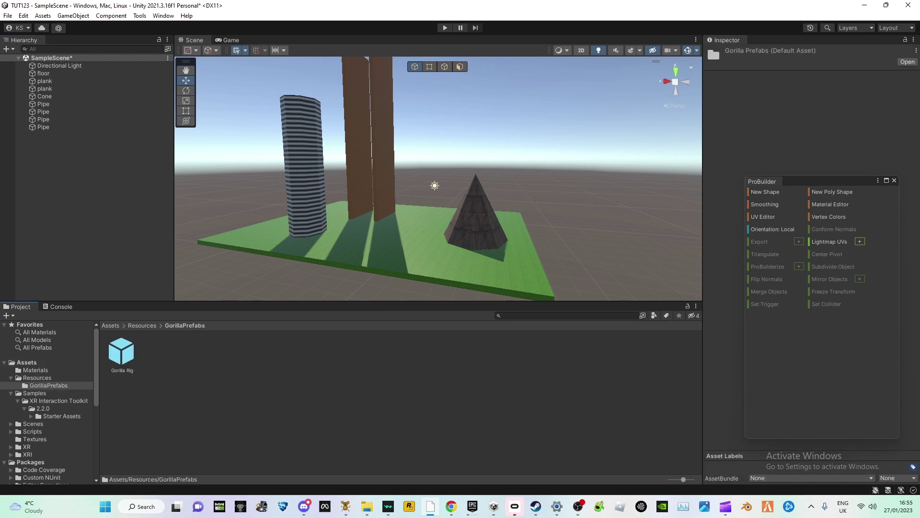
drag(121, 352, 409, 243)
key(w)
right_drag(408, 243, 360, 282)
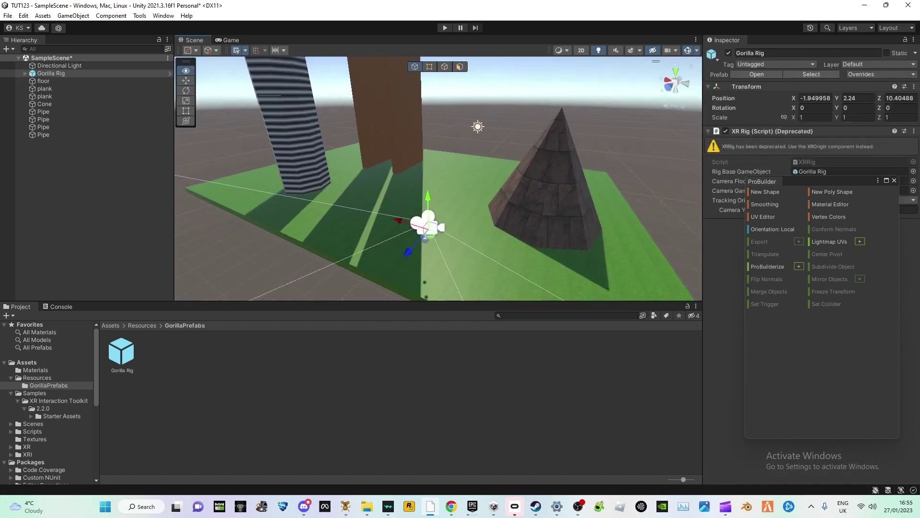
Move the Gorilla Rig to about X -2.938, Y 1.54, Z 10.803 near the cone, rotate it and deselect it.
right_drag(439, 203, 408, 181)
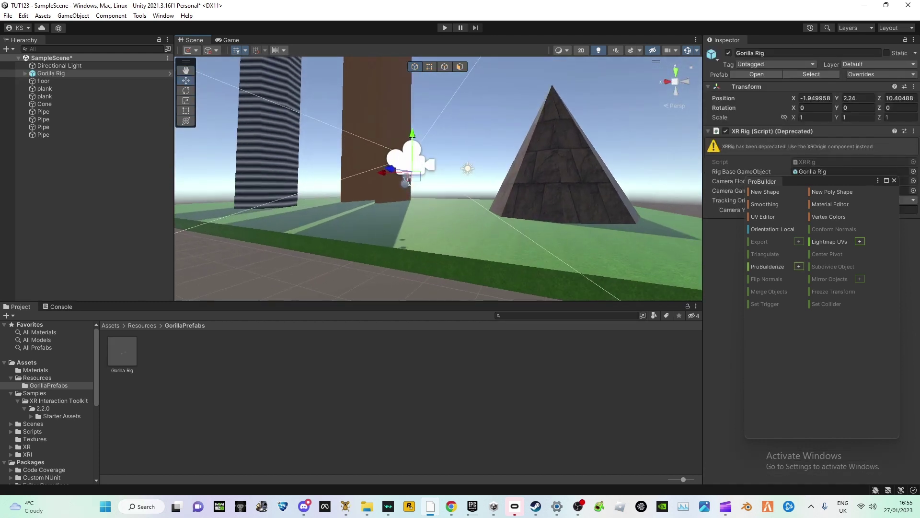
drag(408, 181, 448, 224)
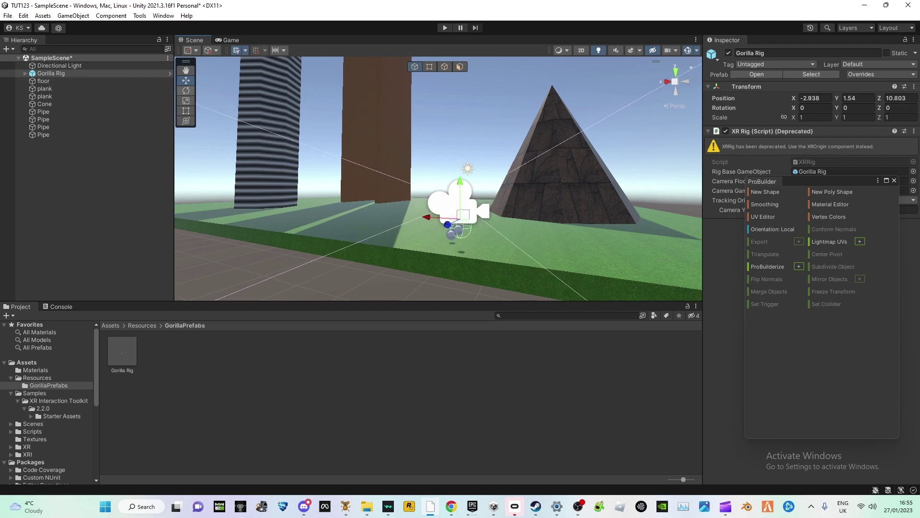
key(e)
drag(469, 225, 246, 225)
right_drag(247, 225, 198, 185)
key(w)
click(371, 192)
key(w)
key(d)
Create a folder named Colours in the project's Assets folder.
click(27, 362)
right_click(134, 397)
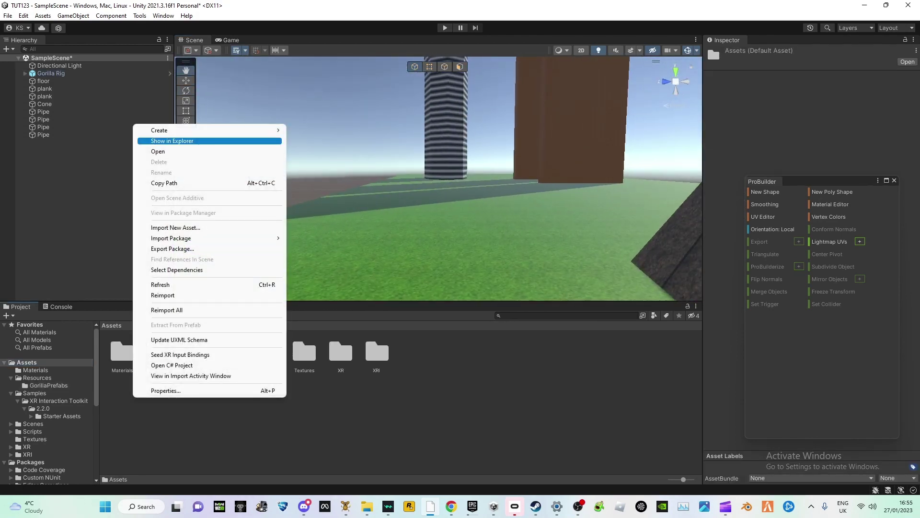
mouse_move(215, 131)
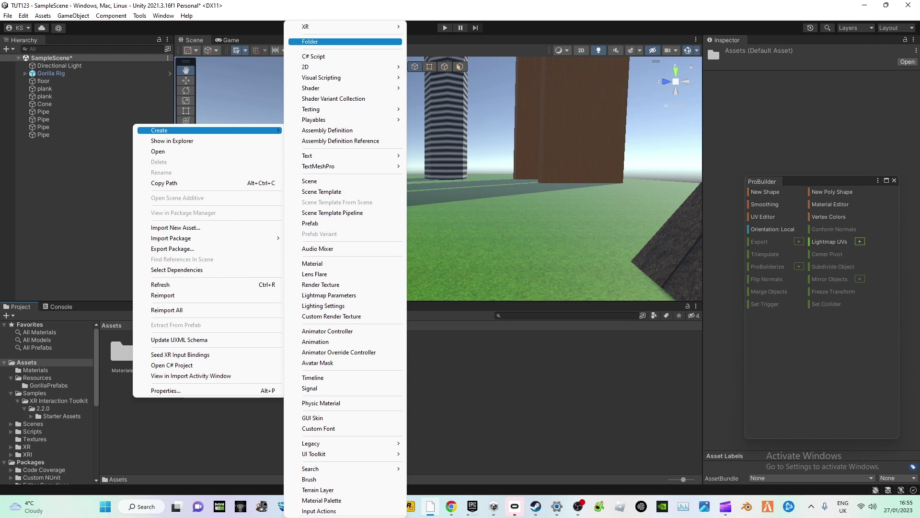
click(345, 42)
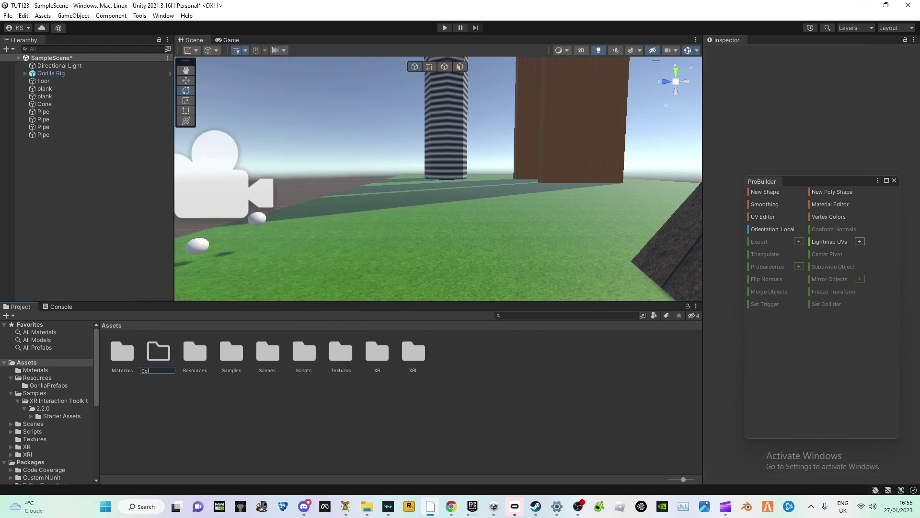
text(Colours)
key(Return)
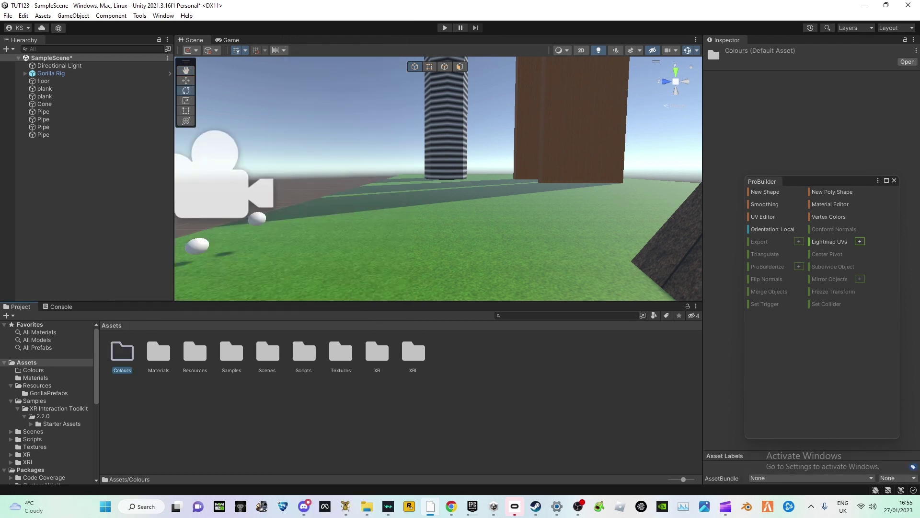
Create a new material inside the Colours folder and set its Albedo colour to the saved red swatch.
double_click(125, 354)
right_click(127, 354)
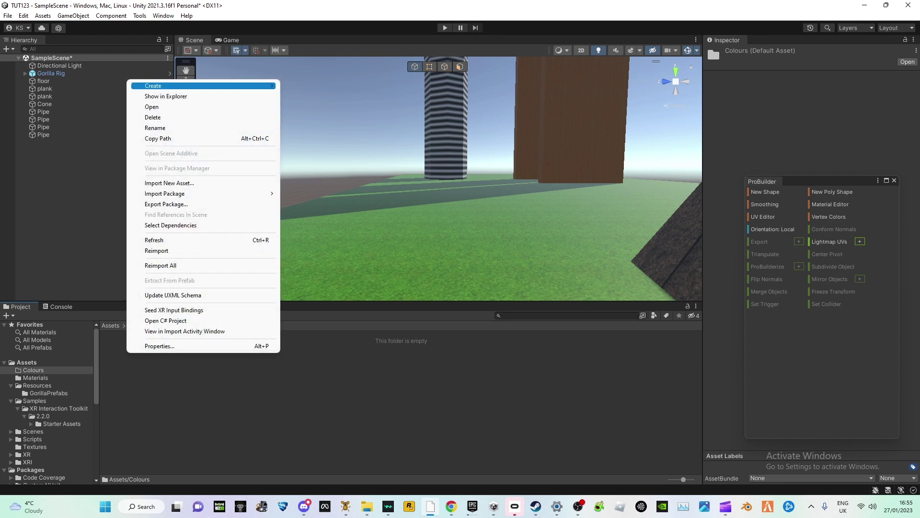
mouse_move(249, 85)
click(335, 264)
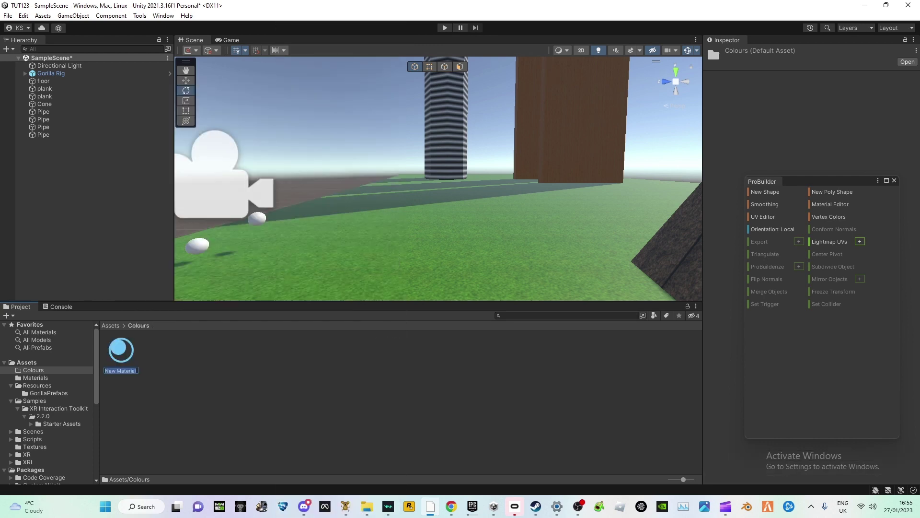
click(850, 96)
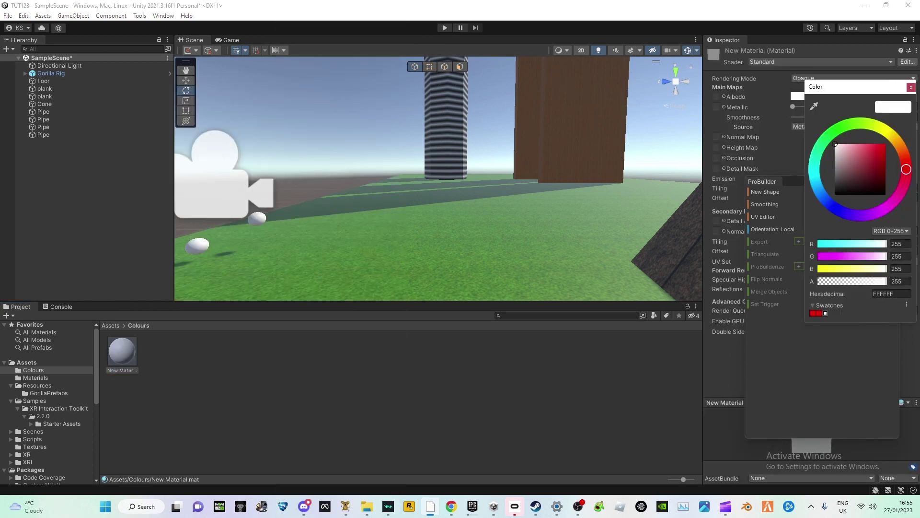
click(814, 313)
click(401, 397)
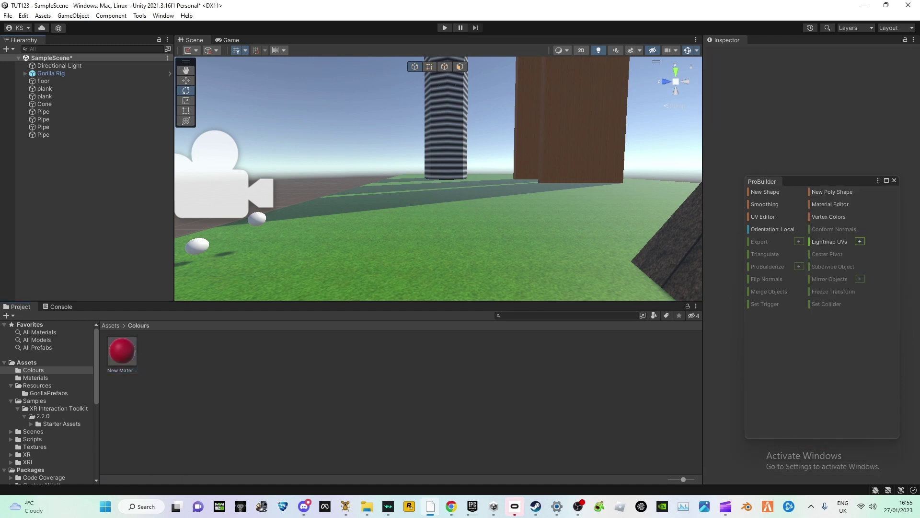
Apply the red material to both hand spheres of the Gorilla Rig and expand the rig's child objects.
drag(123, 351, 197, 247)
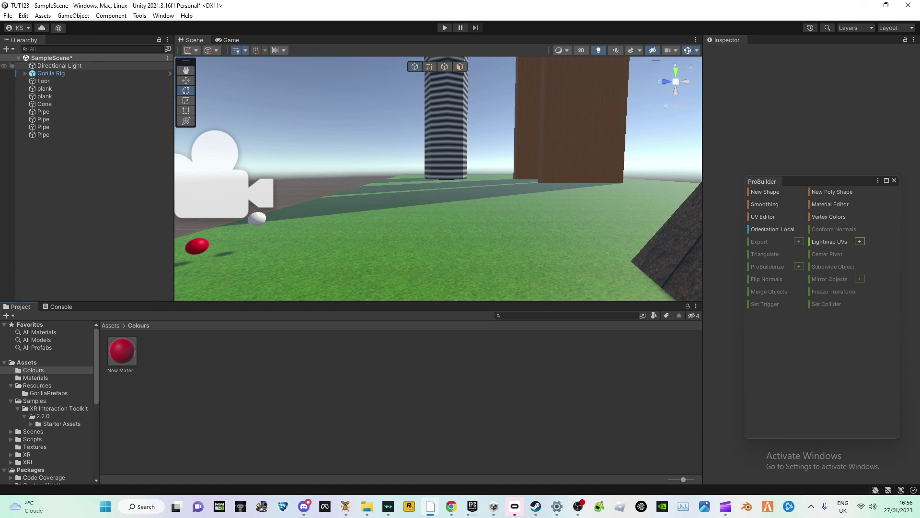
click(25, 74)
drag(96, 201, 91, 183)
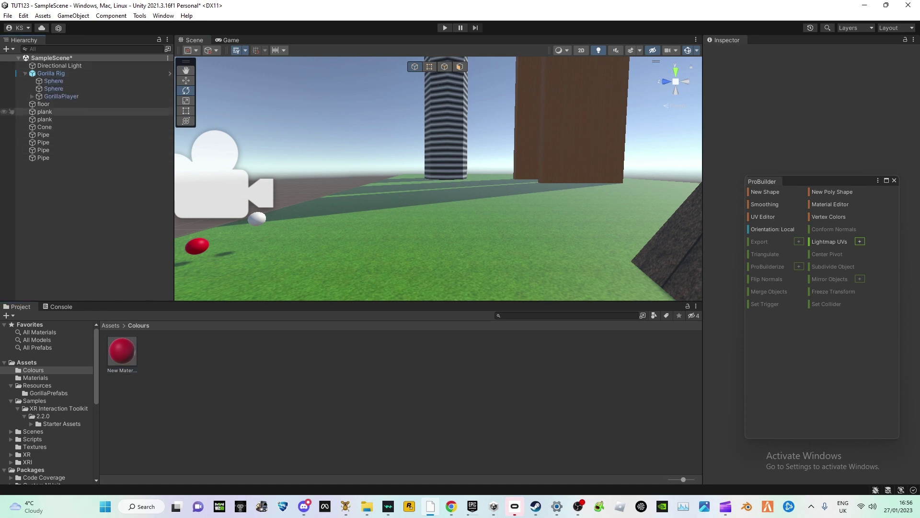
drag(60, 82, 59, 81)
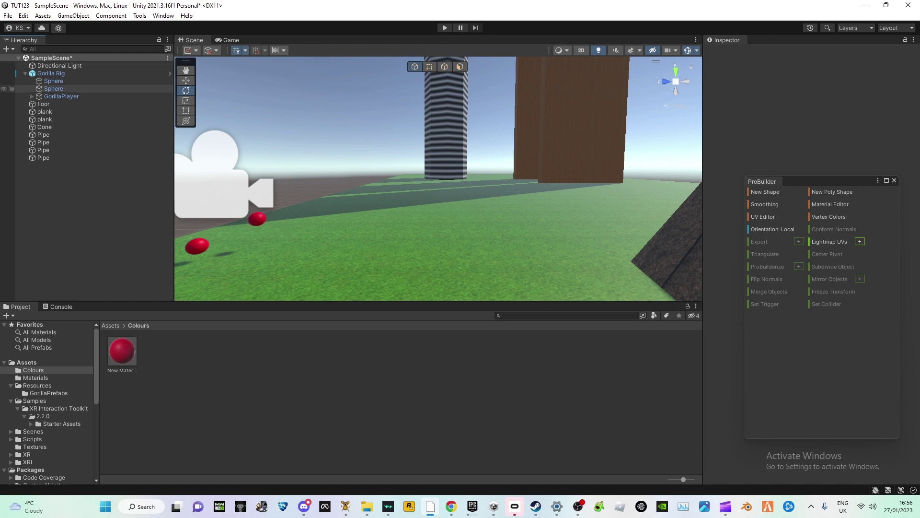
Examine the properties of the Gorilla Rig's Sphere and GorillaPlayer children, clear the selection and view the coloured hands.
click(56, 89)
click(56, 81)
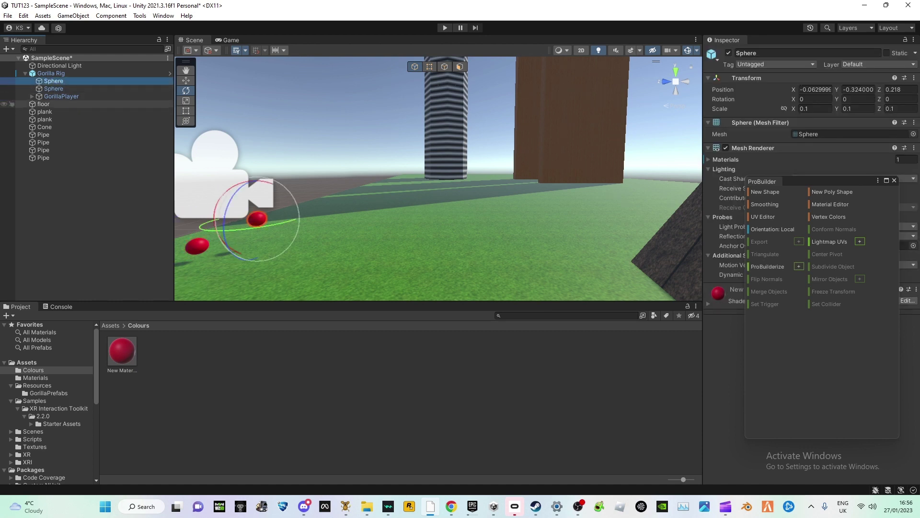
click(54, 103)
click(57, 96)
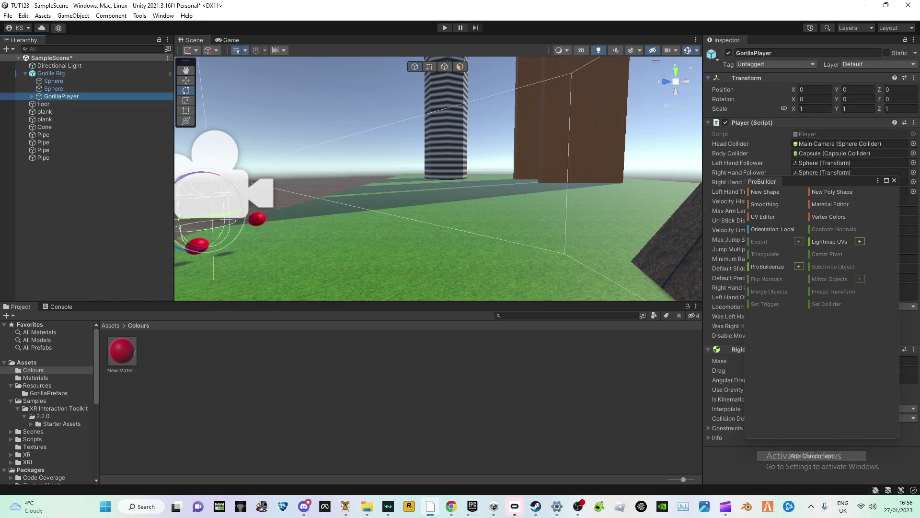
click(91, 216)
key(a)
right_drag(412, 179, 390, 178)
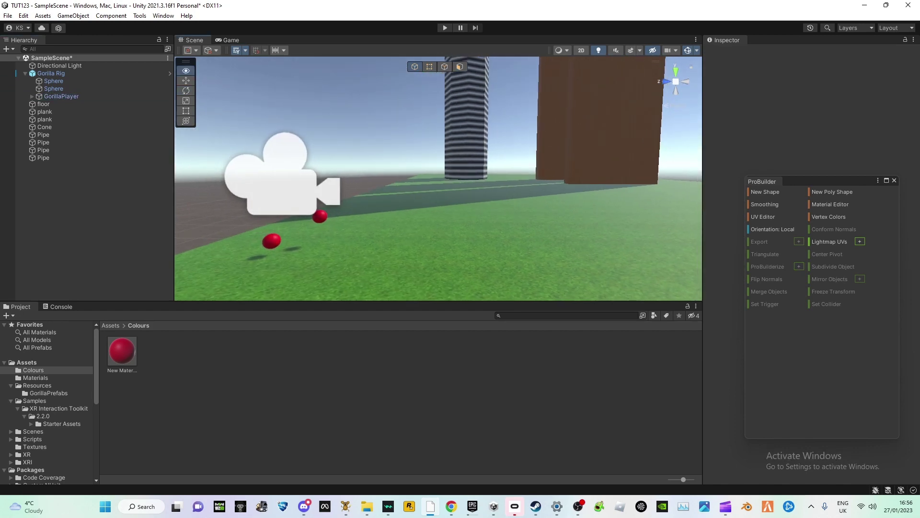